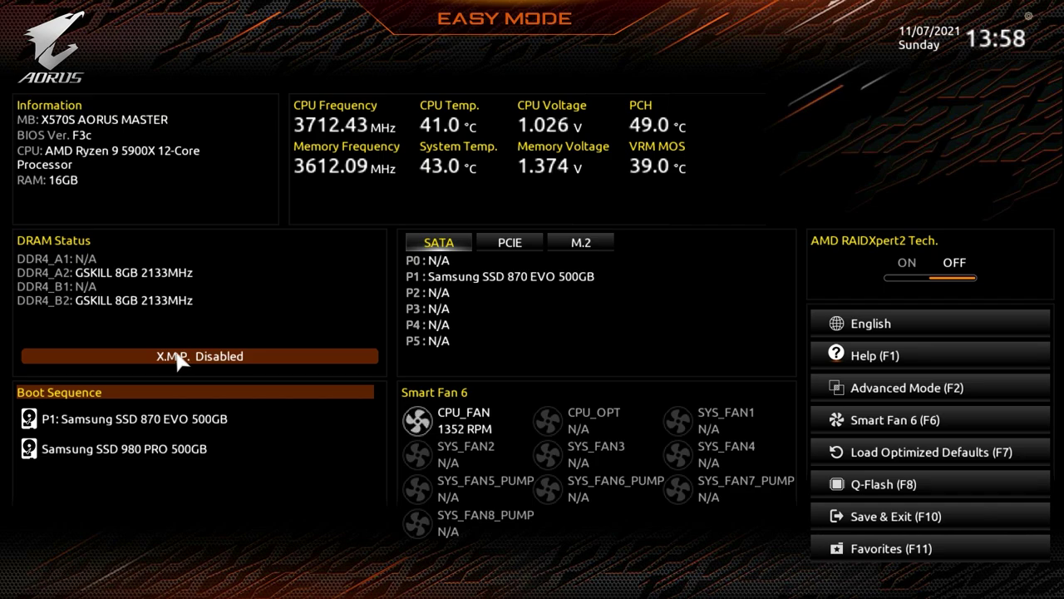
Enable the memory's X.M.P. setting with Profile1.
{"action": "left_click", "coordinate": [196, 355]}
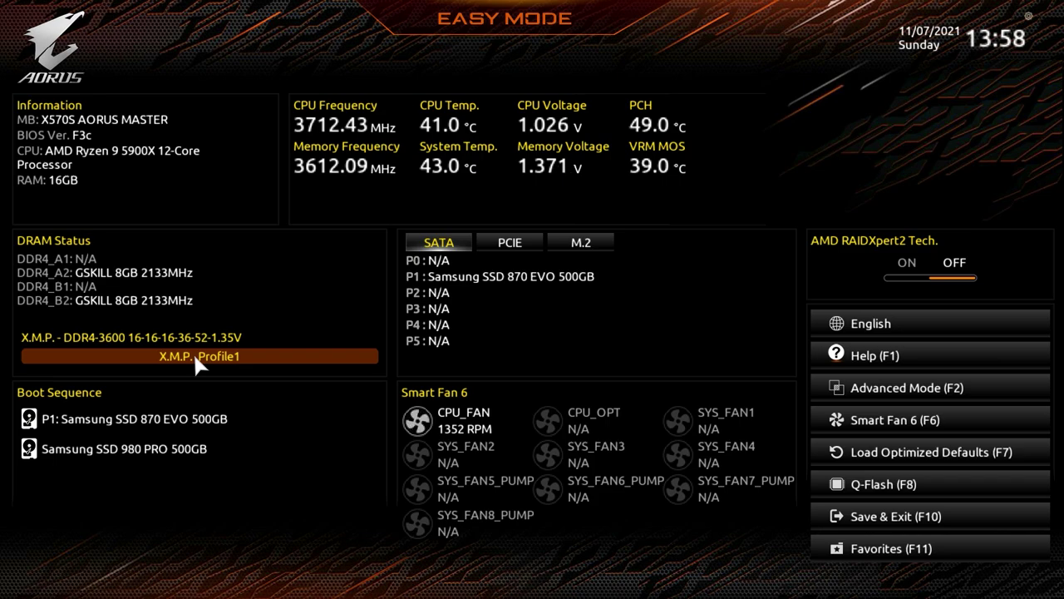
{"action": "left_click", "coordinate": [195, 352]}
{"action": "left_click", "coordinate": [195, 352]}
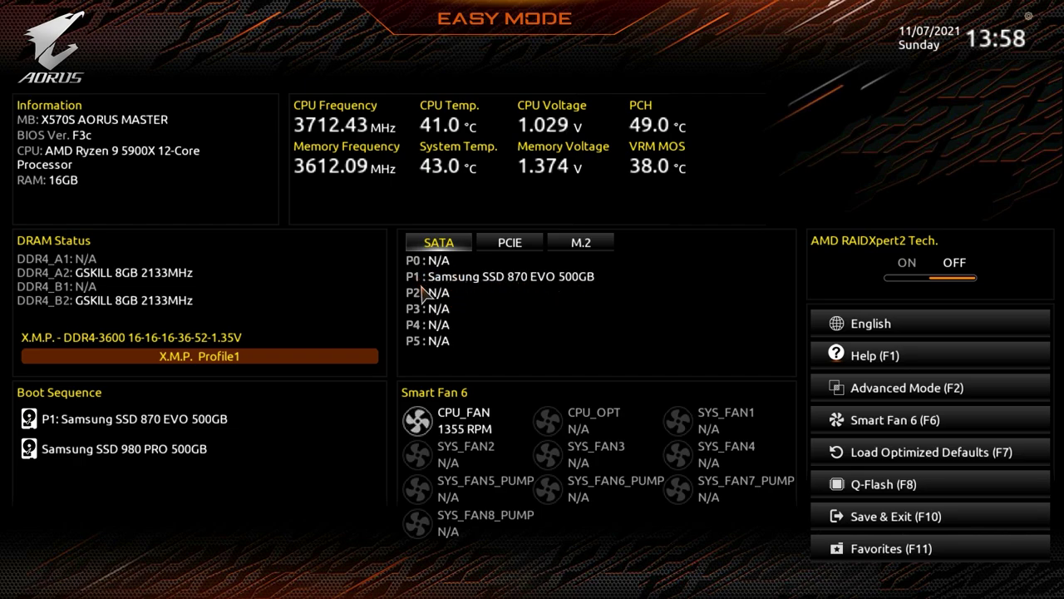
Check the devices connected to the PCIE and M.2 slots, and return to the SATA list.
{"action": "left_click", "coordinate": [502, 246]}
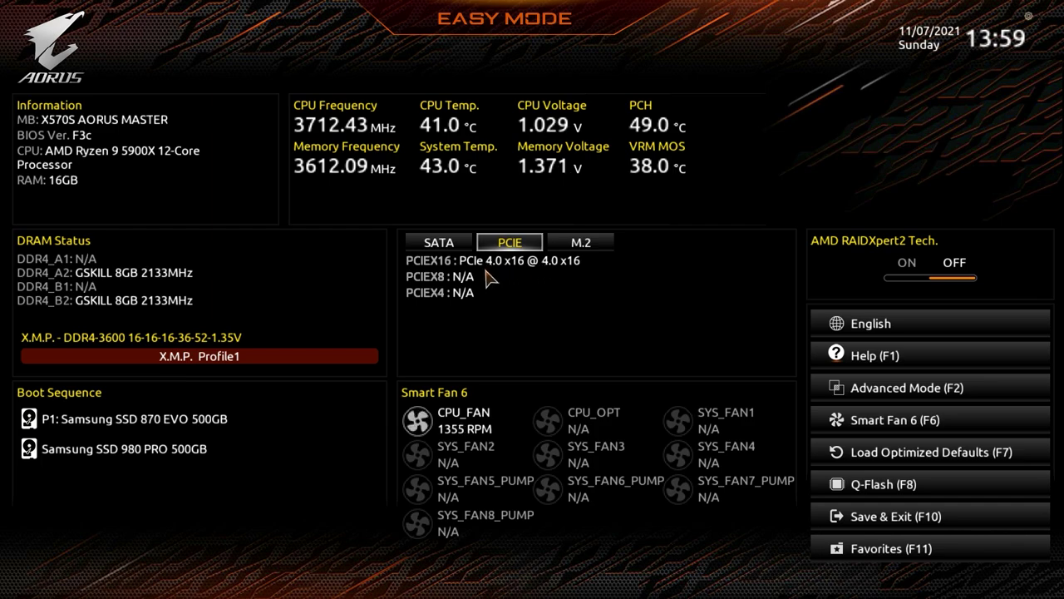
{"action": "left_click", "coordinate": [580, 246]}
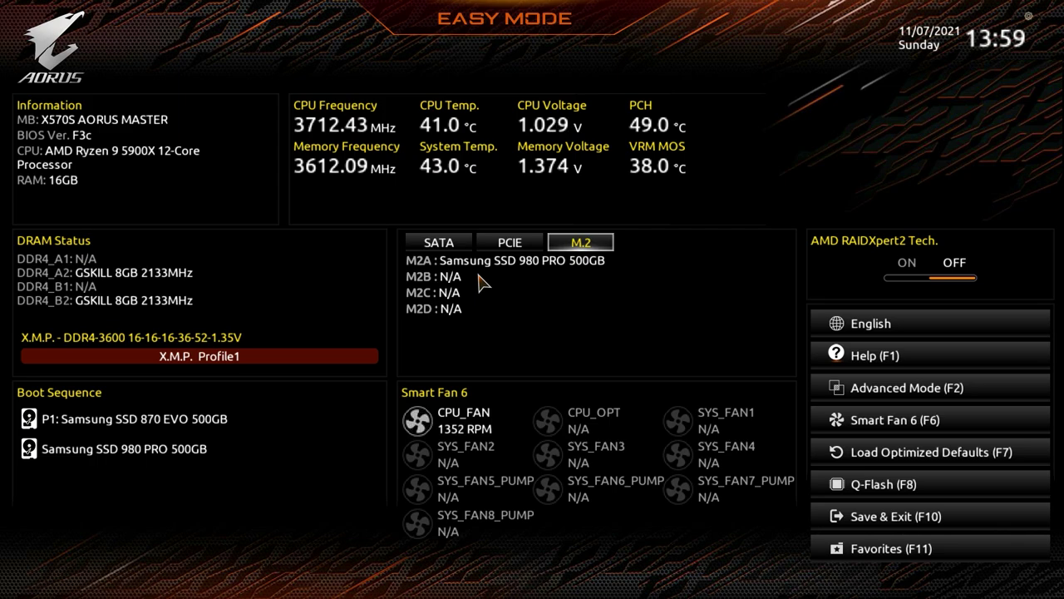
{"action": "left_click", "coordinate": [507, 244]}
{"action": "left_click", "coordinate": [441, 244]}
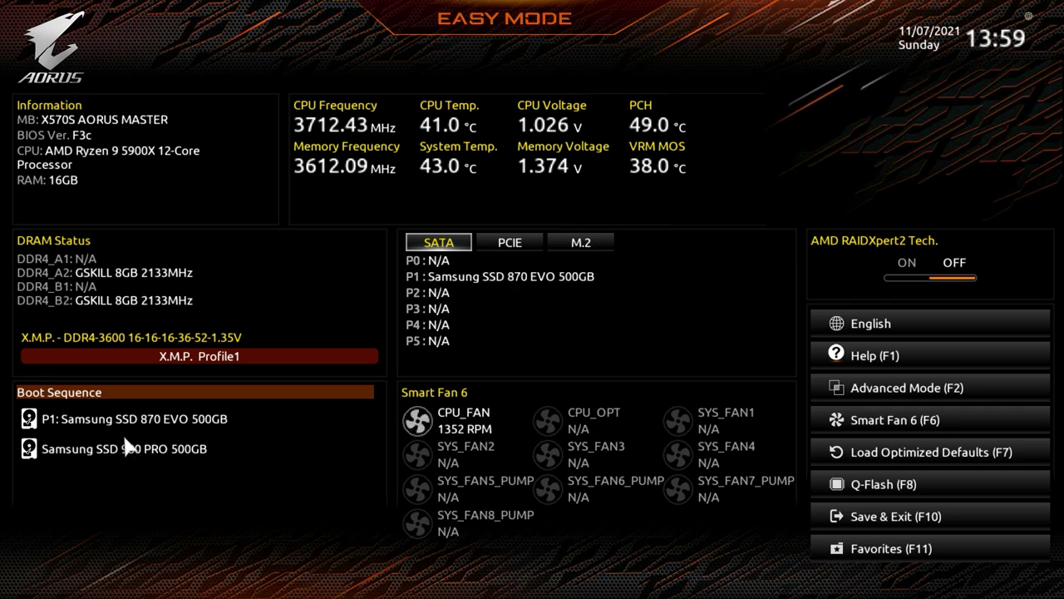
Review the boot sequence and the Smart Fan 6 settings for CPU_FAN, returning to the Easy Mode overview.
{"action": "left_click", "coordinate": [103, 395]}
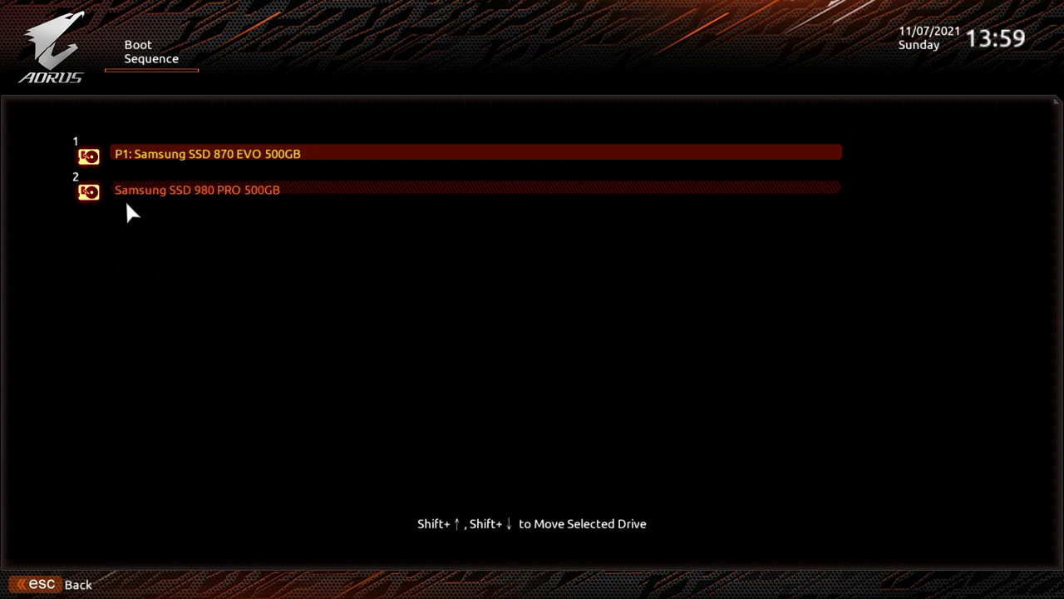
{"action": "key", "text": "Escape"}
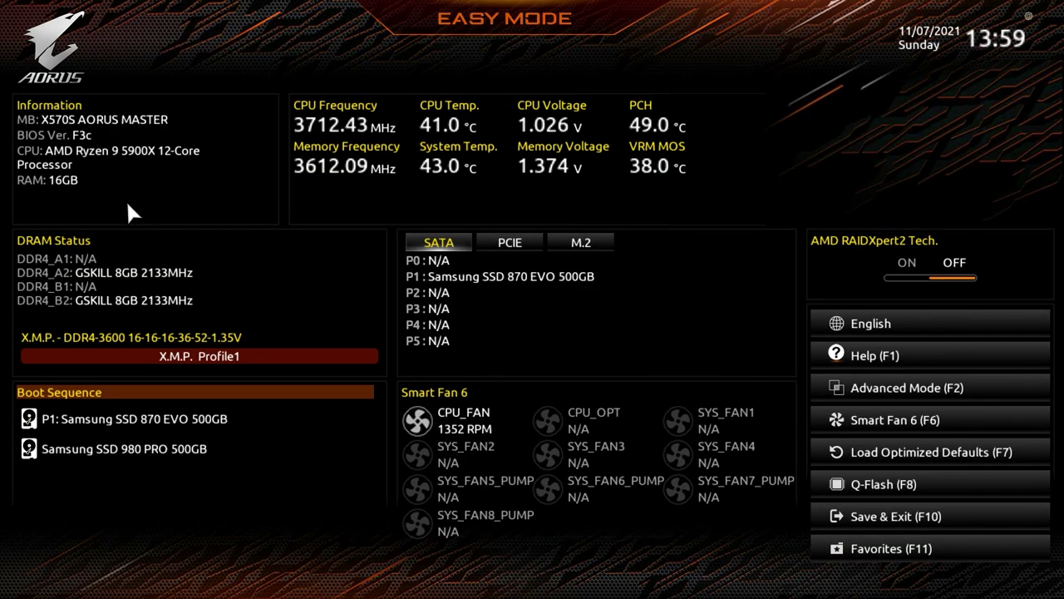
{"action": "left_click", "coordinate": [462, 401]}
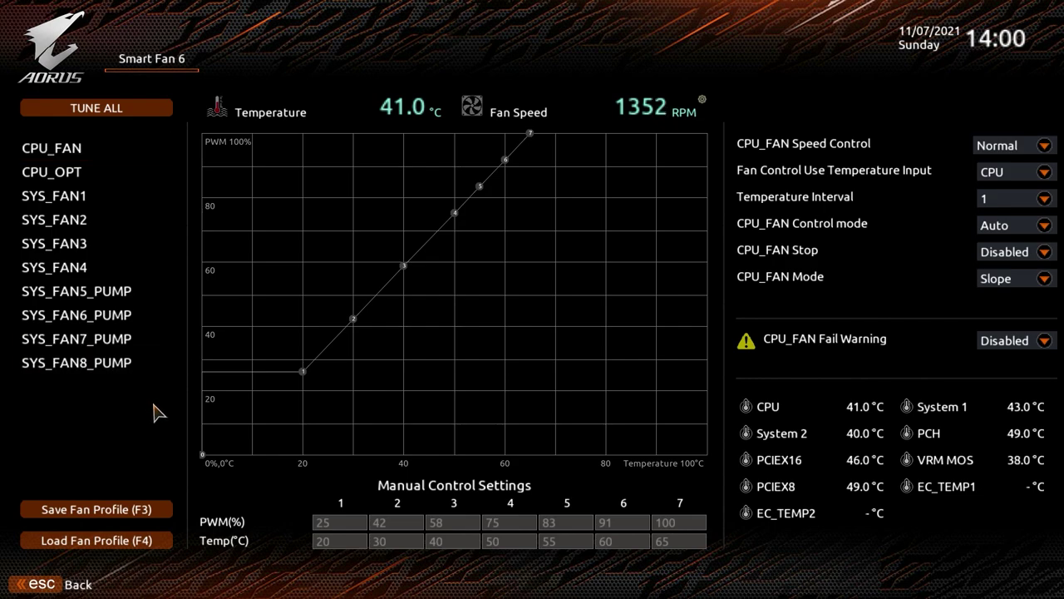
{"action": "left_click", "coordinate": [57, 585]}
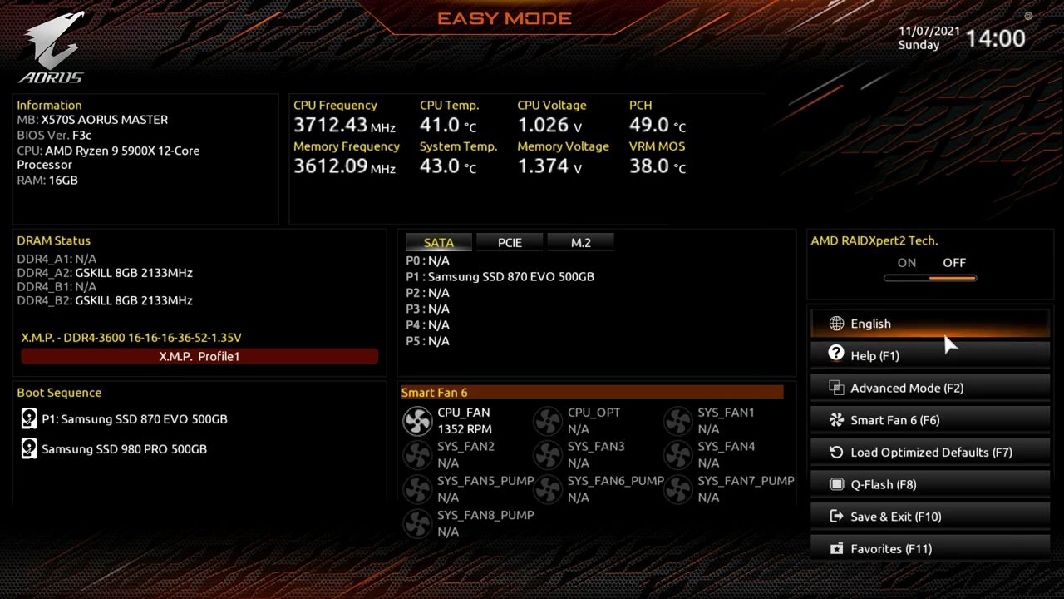
Read the General Help list of BIOS function keys and close it.
{"action": "left_click", "coordinate": [955, 351]}
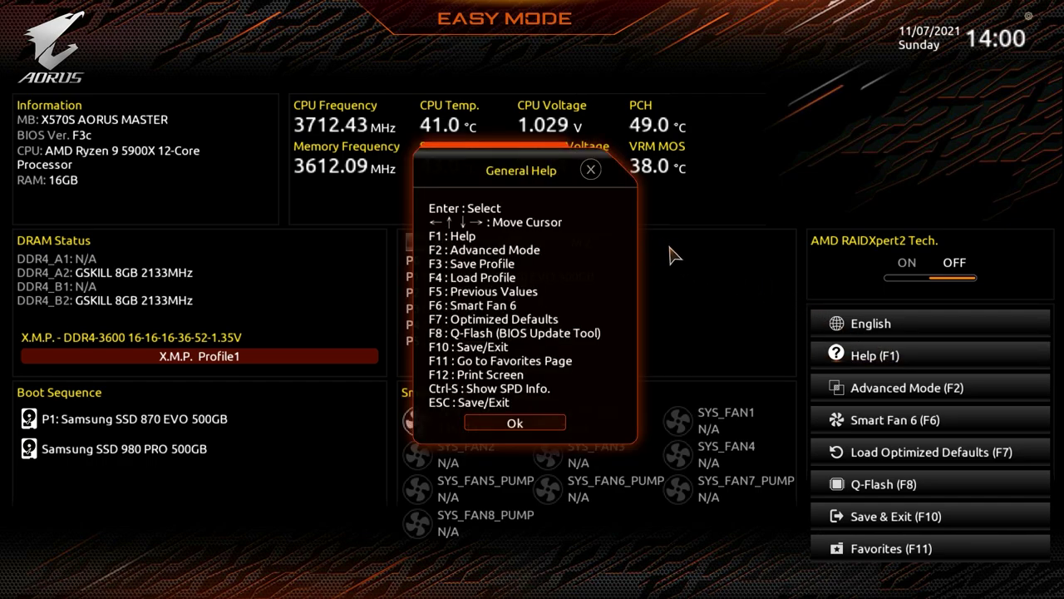
{"action": "left_click", "coordinate": [590, 170]}
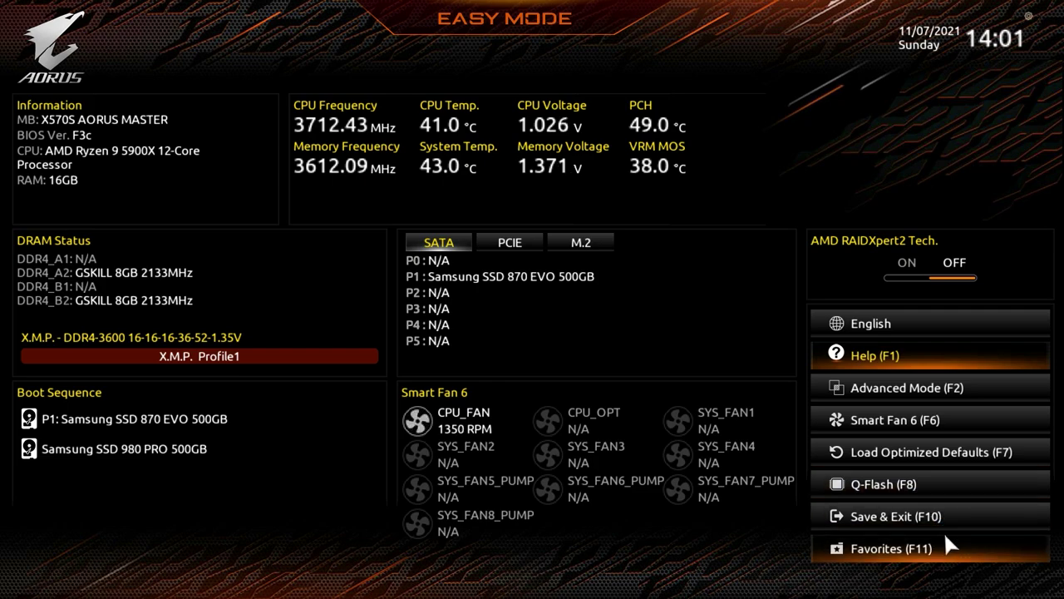
Switch to Advanced Mode and view the Favorites list before returning to the Tweaker settings.
{"action": "left_click", "coordinate": [863, 391]}
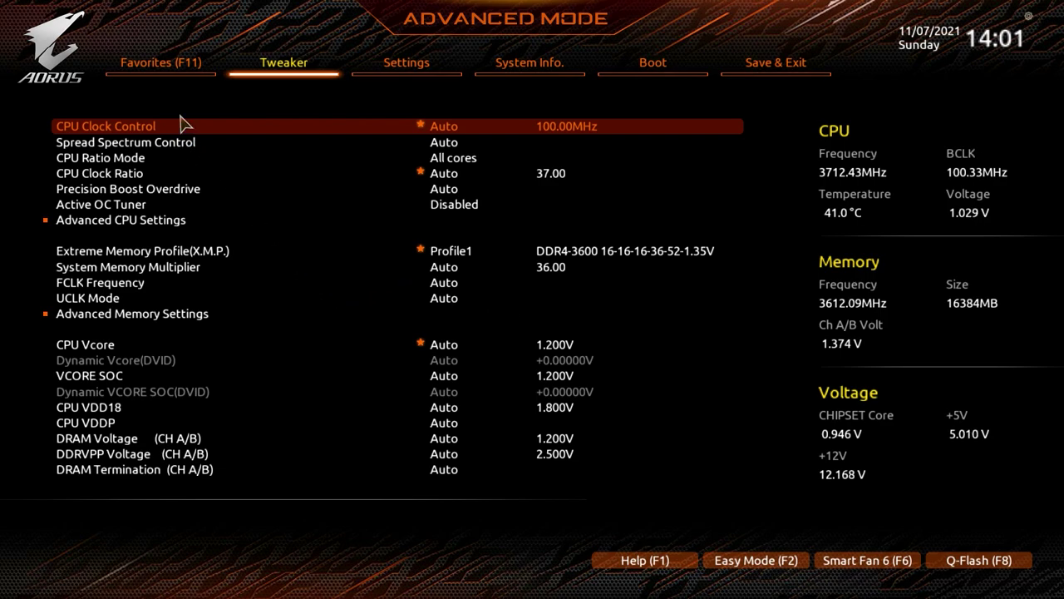
{"action": "left_click", "coordinate": [178, 74]}
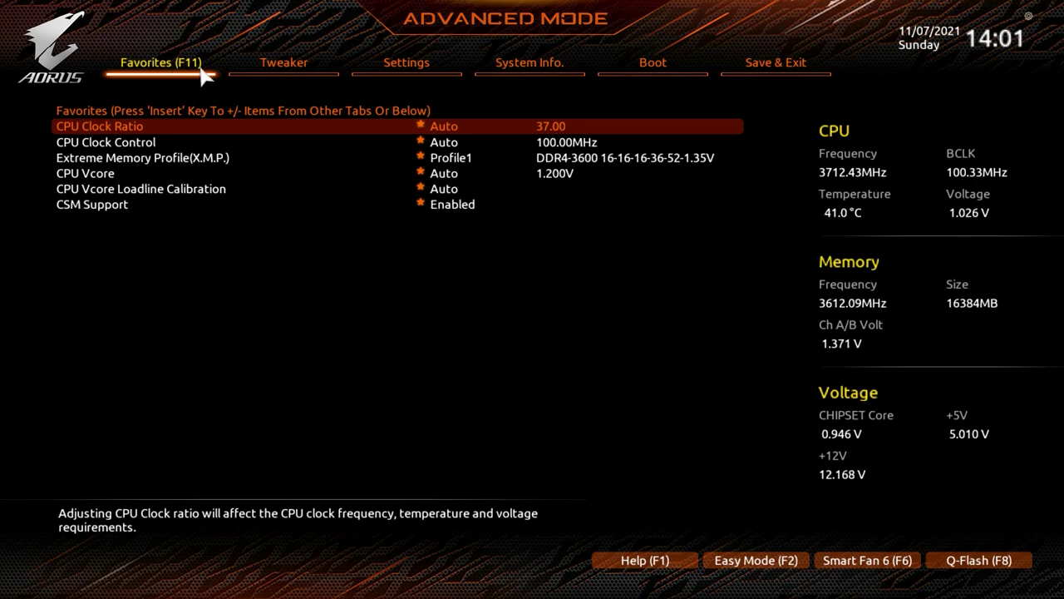
{"action": "left_click", "coordinate": [268, 73]}
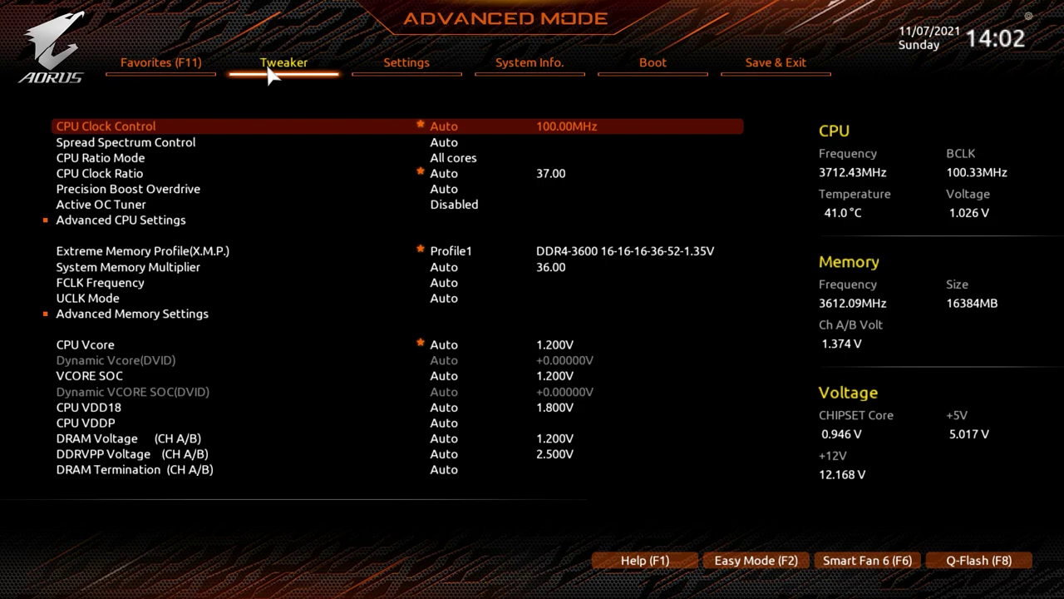
View the available CPU Clock Ratio multipliers and close the list without choosing one.
{"action": "key", "text": "Down"}
{"action": "key", "text": "Down"}
{"action": "key", "text": "Return"}
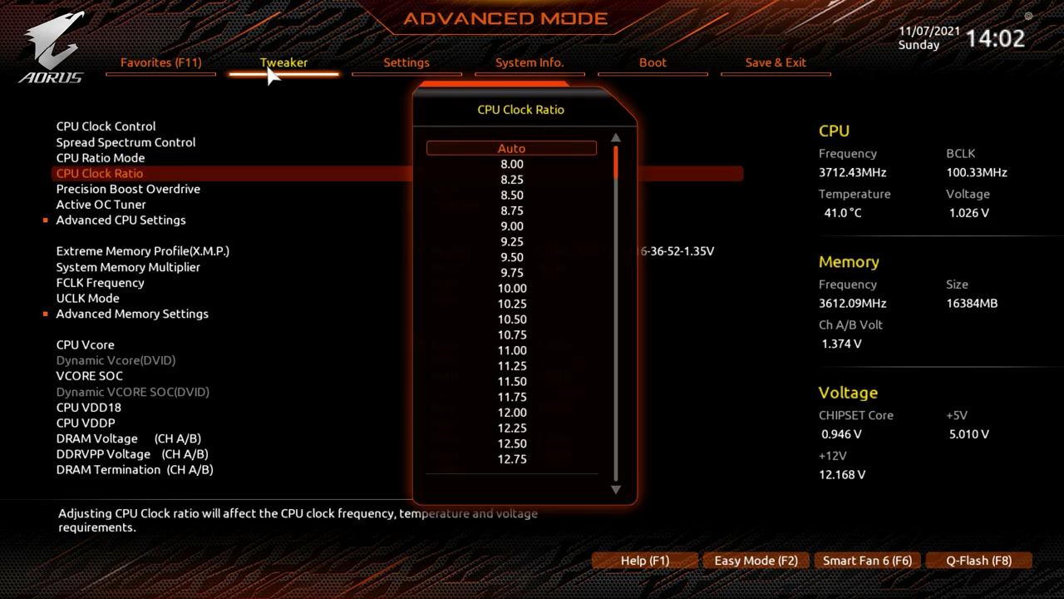
{"action": "key", "text": "Escape"}
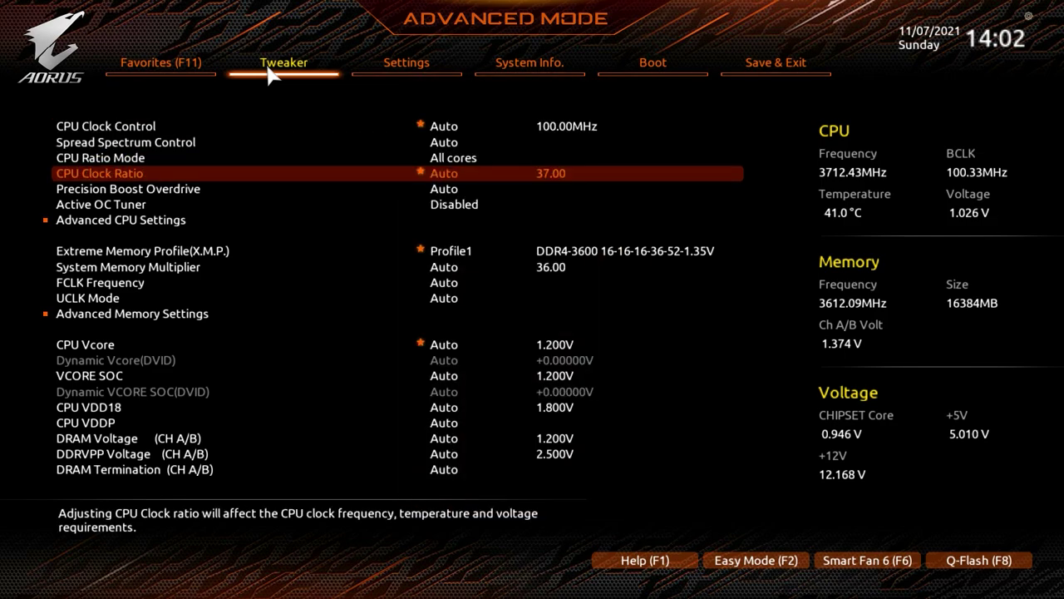
Compare the All cores and Per CCX options for CPU Ratio Mode, and keep All cores.
{"action": "key", "text": "Up"}
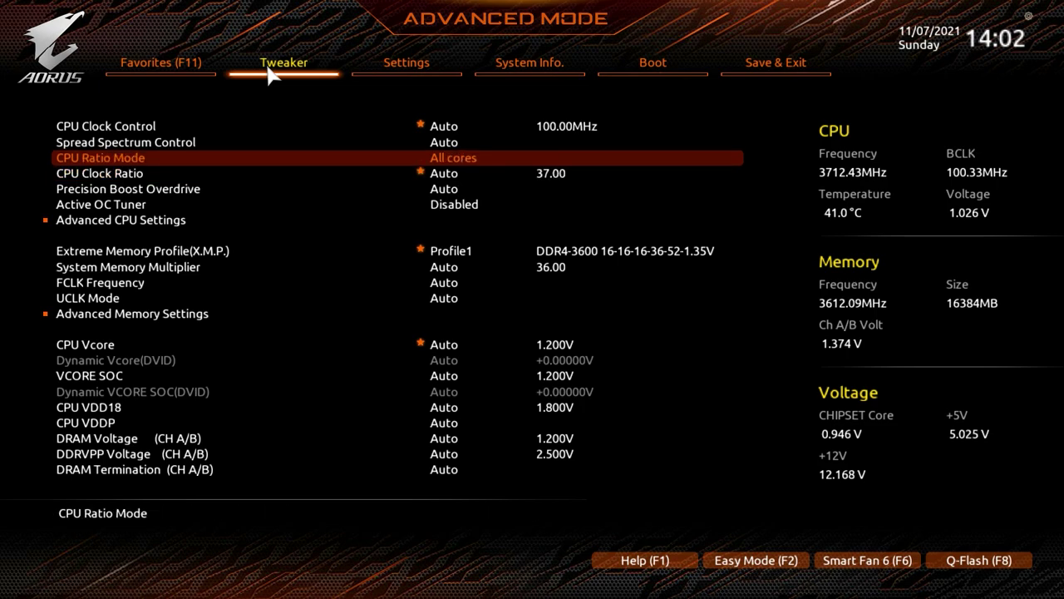
{"action": "key", "text": "Return"}
{"action": "key", "text": "Down"}
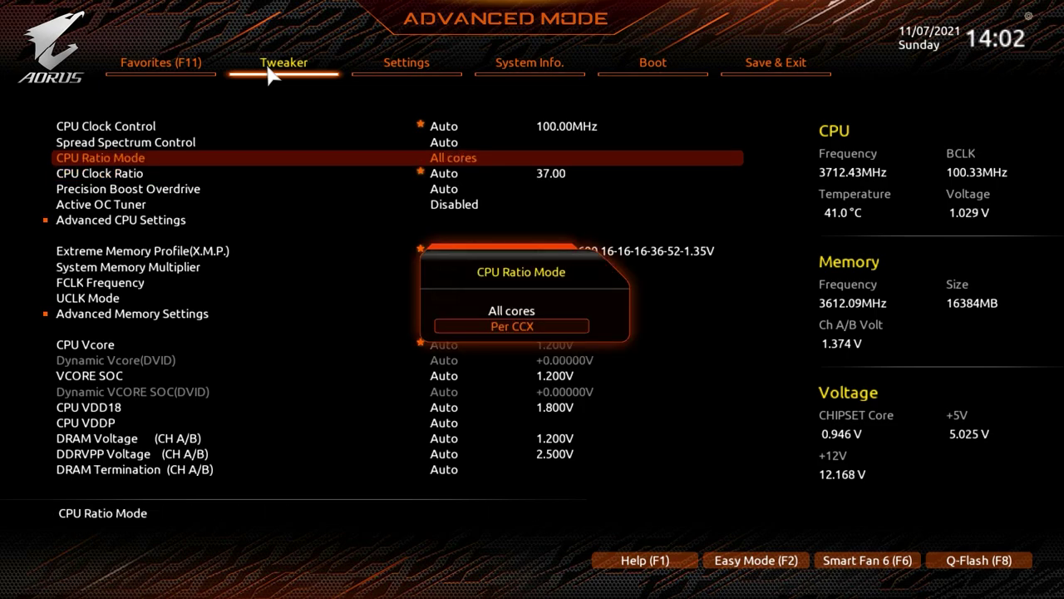
{"action": "key", "text": "Up"}
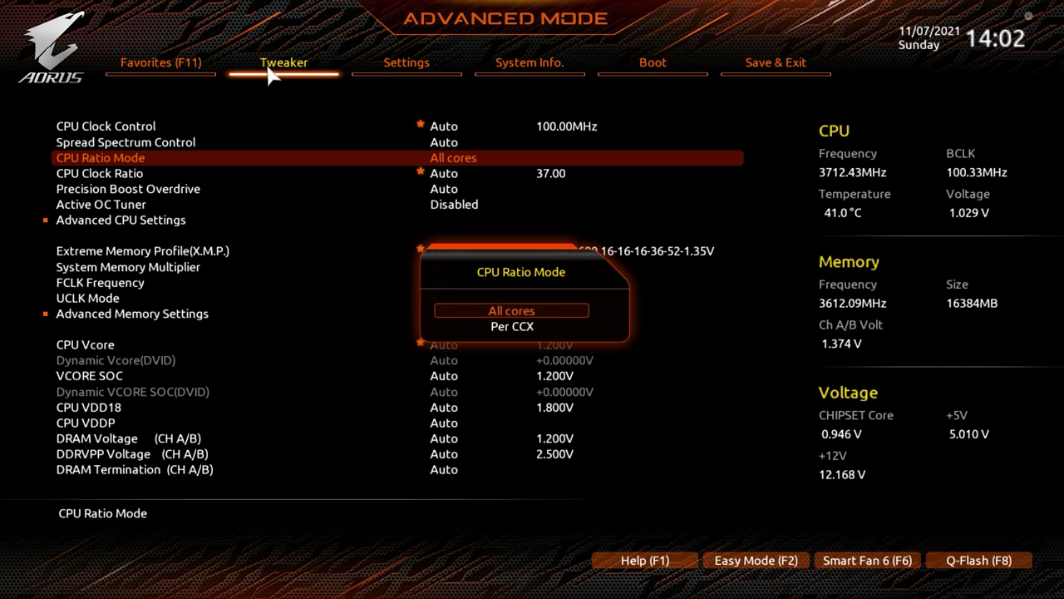
{"action": "key", "text": "Down"}
{"action": "key", "text": "Up"}
{"action": "key", "text": "Down"}
{"action": "key", "text": "Up"}
{"action": "key", "text": "Return"}
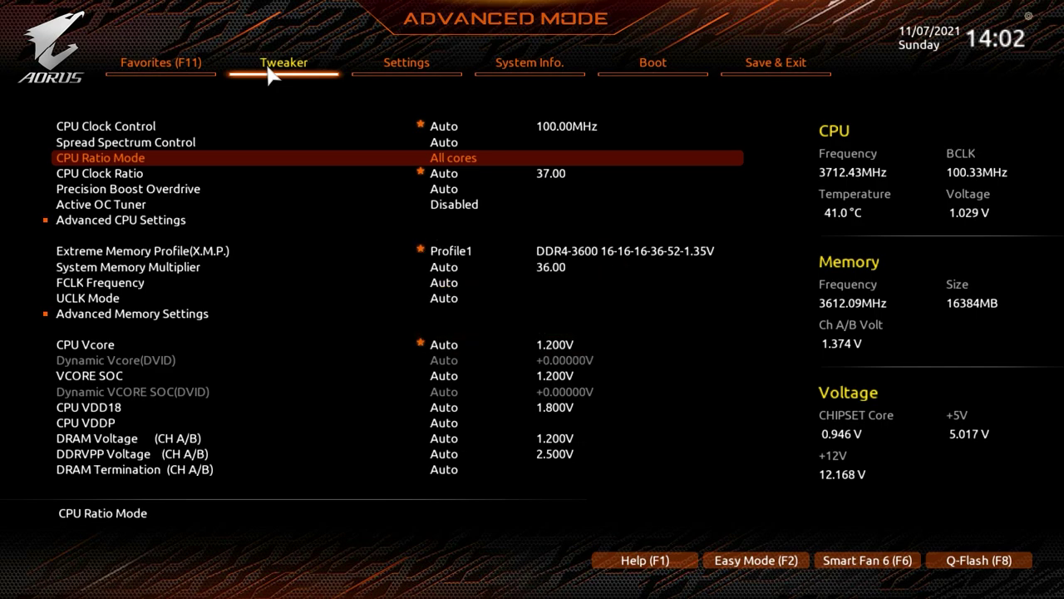
Check the Precision Boost Overdrive description and the Advanced CPU Settings, and return to the Tweaker list without quitting the BIOS.
{"action": "key", "text": "Down"}
{"action": "key", "text": "Down"}
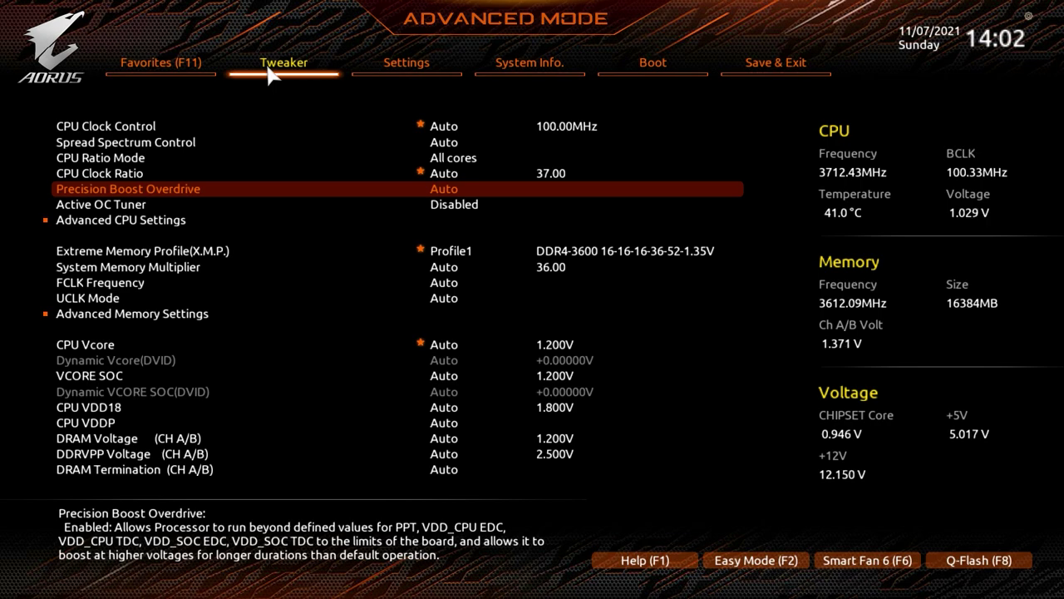
{"action": "key", "text": "Down"}
{"action": "key", "text": "Down"}
{"action": "key", "text": "Return"}
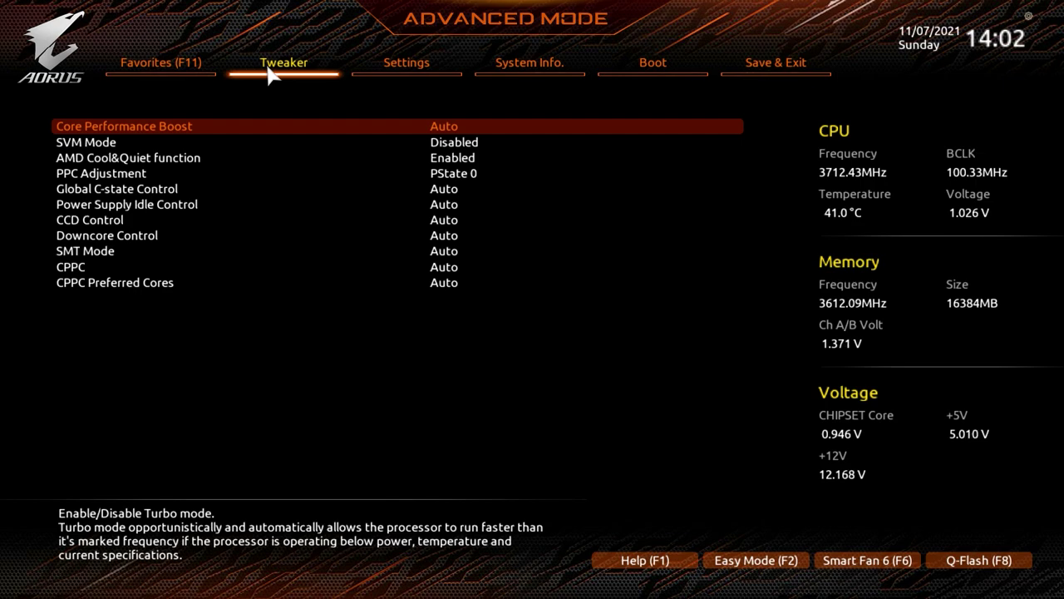
{"action": "key", "text": "Escape"}
{"action": "key", "text": "Down"}
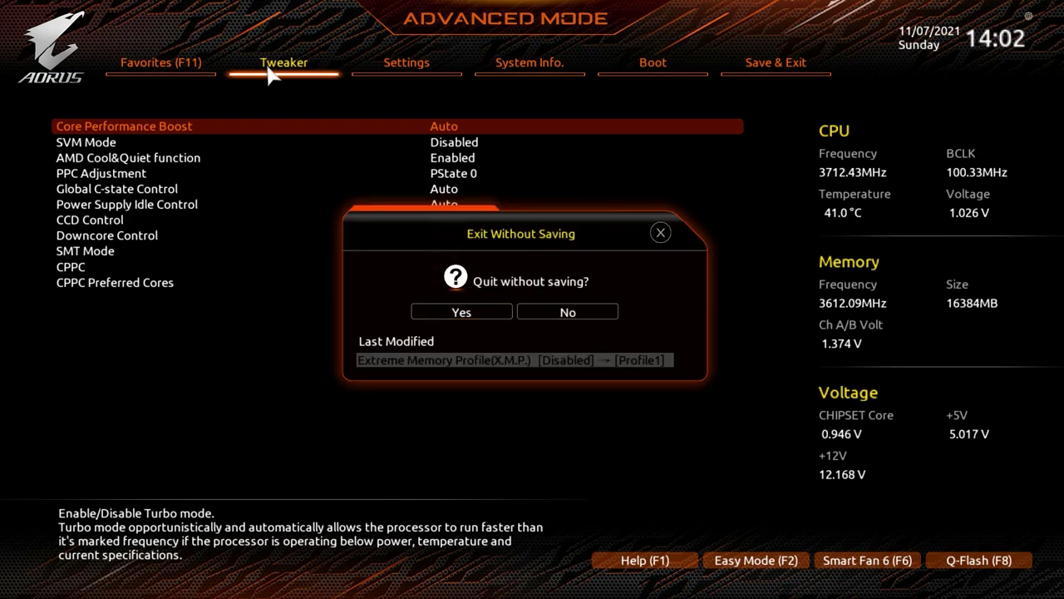
{"action": "key", "text": "Escape"}
{"action": "left_click", "coordinate": [256, 67]}
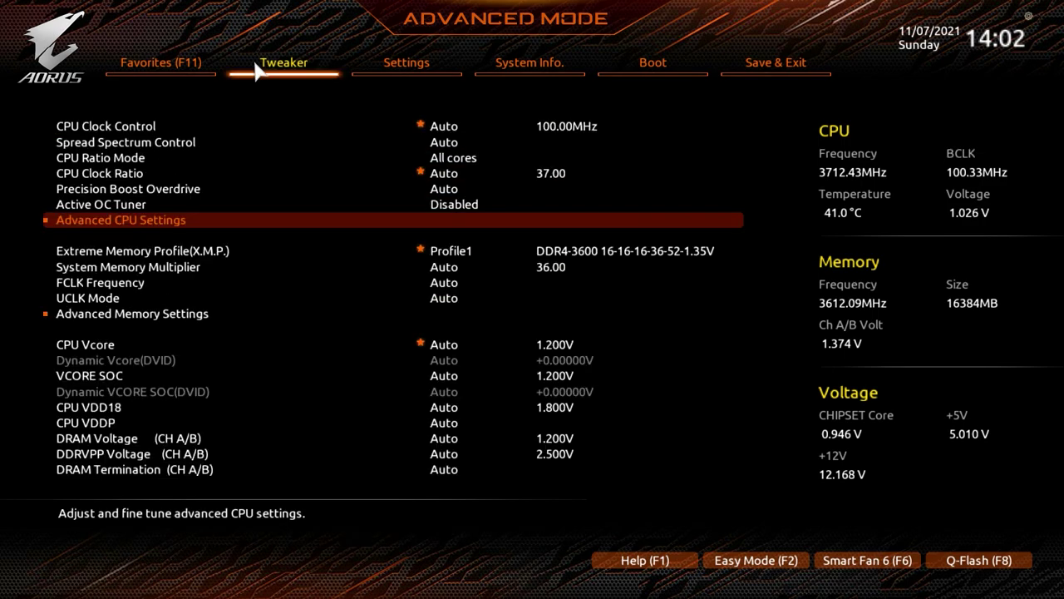
Check the Extreme Memory Profile (X.M.P.) options and keep Profile1 selected.
{"action": "key", "text": "Down"}
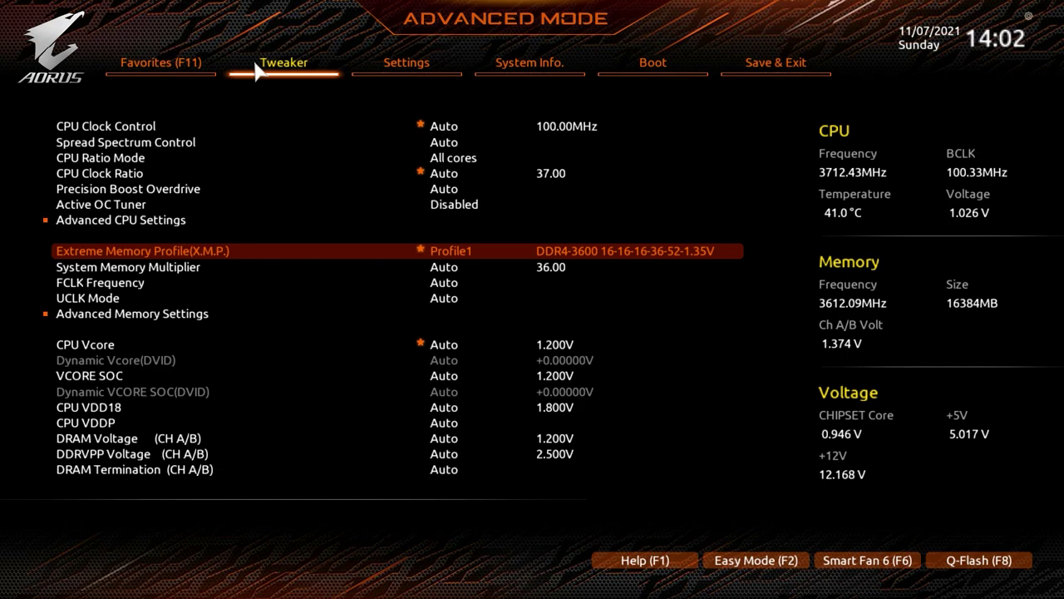
{"action": "key", "text": "Return"}
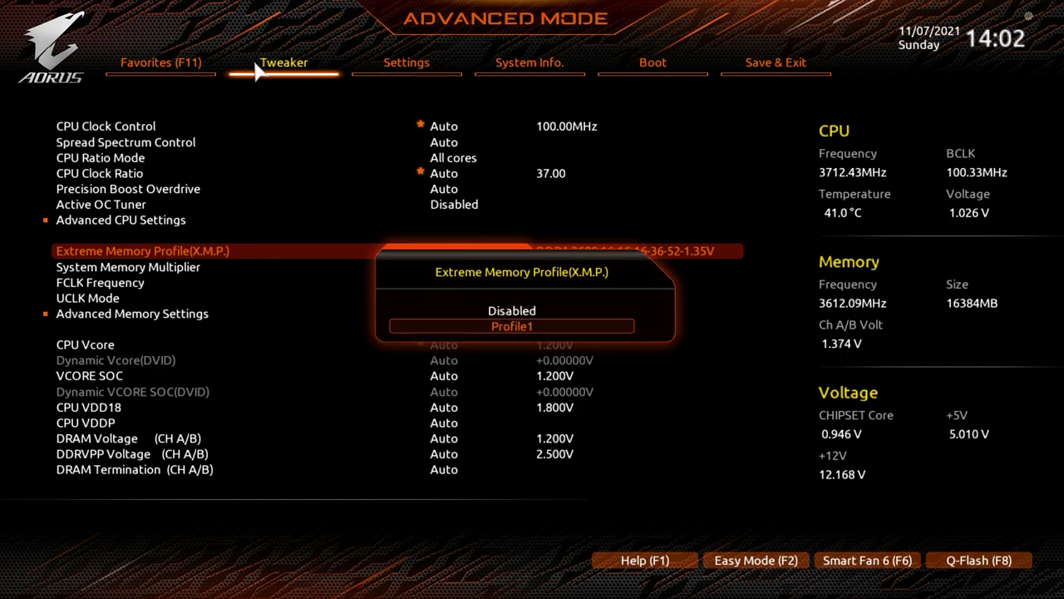
{"action": "key", "text": "Up"}
{"action": "key", "text": "Down"}
{"action": "key", "text": "Return"}
Examine the memory subtimings within the Advanced Memory Settings.
{"action": "key", "text": "Down"}
{"action": "key", "text": "Down"}
{"action": "key", "text": "Down"}
{"action": "key", "text": "Down"}
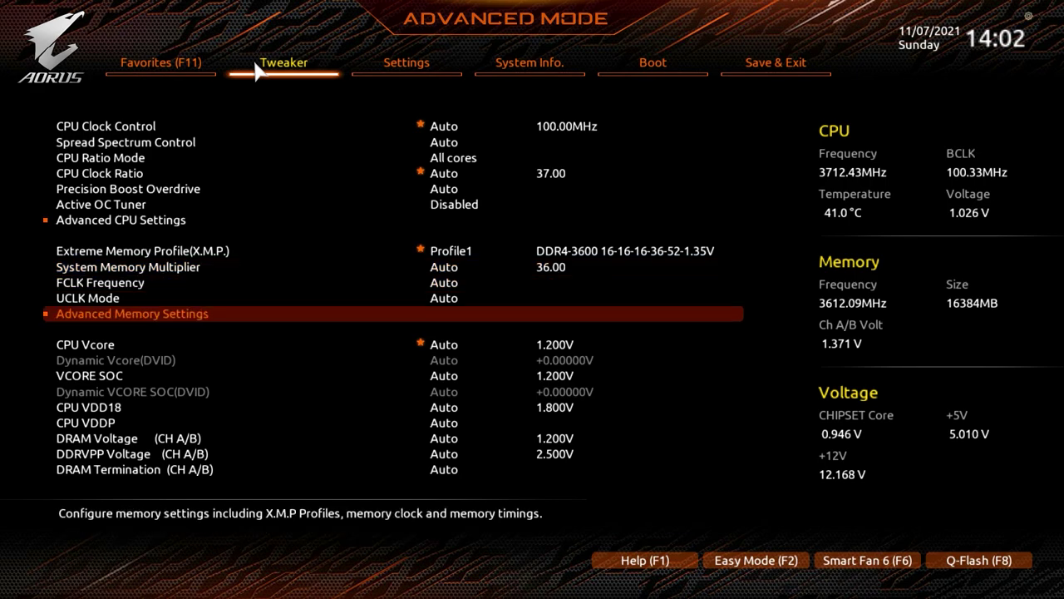
{"action": "key", "text": "Return"}
{"action": "key", "text": "Up"}
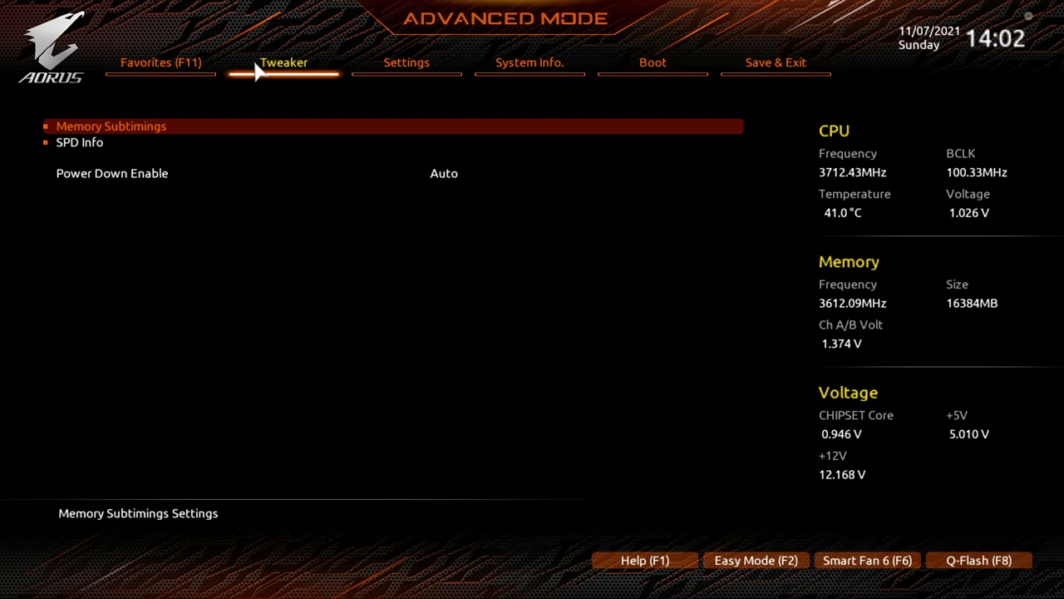
{"action": "key", "text": "Return"}
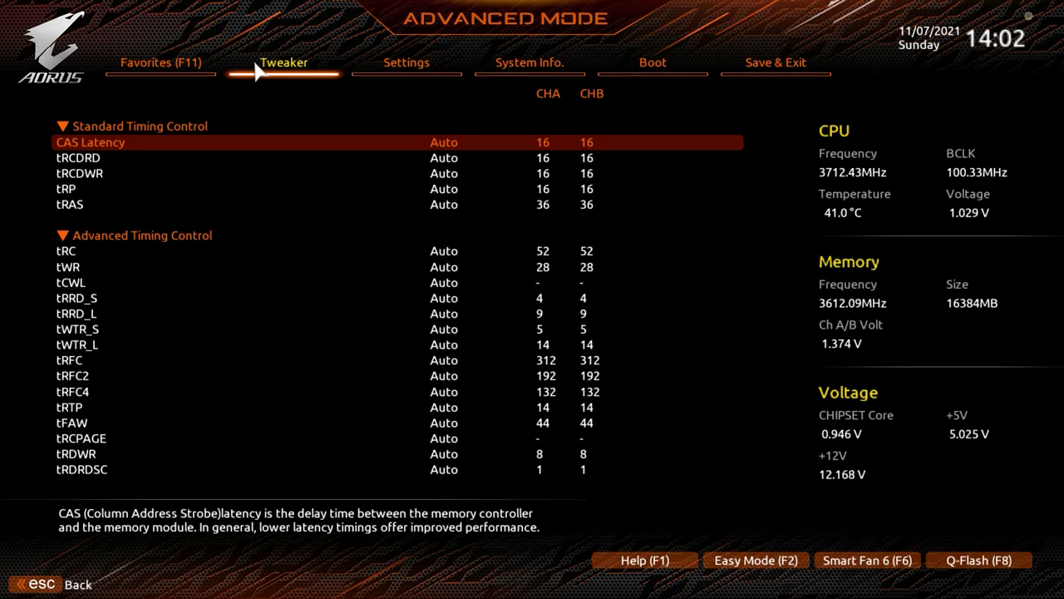
{"action": "key", "text": "Escape"}
View the SPD information of the installed memory, and return to the Tweaker list while declining to quit without saving.
{"action": "key", "text": "Down"}
{"action": "key", "text": "Return"}
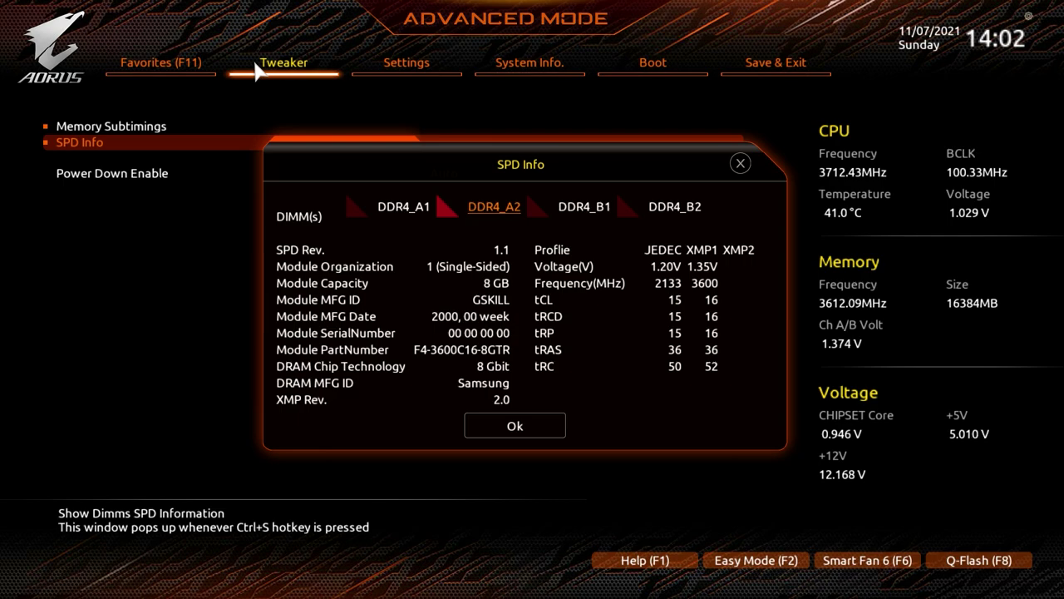
{"action": "key", "text": "Escape"}
{"action": "key", "text": "Escape"}
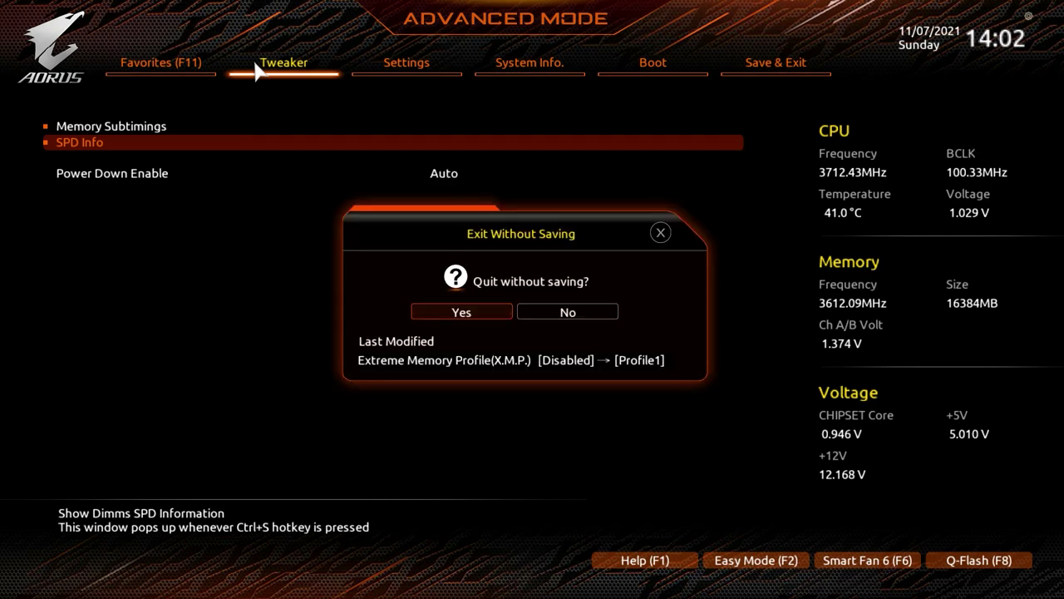
{"action": "key", "text": "Down"}
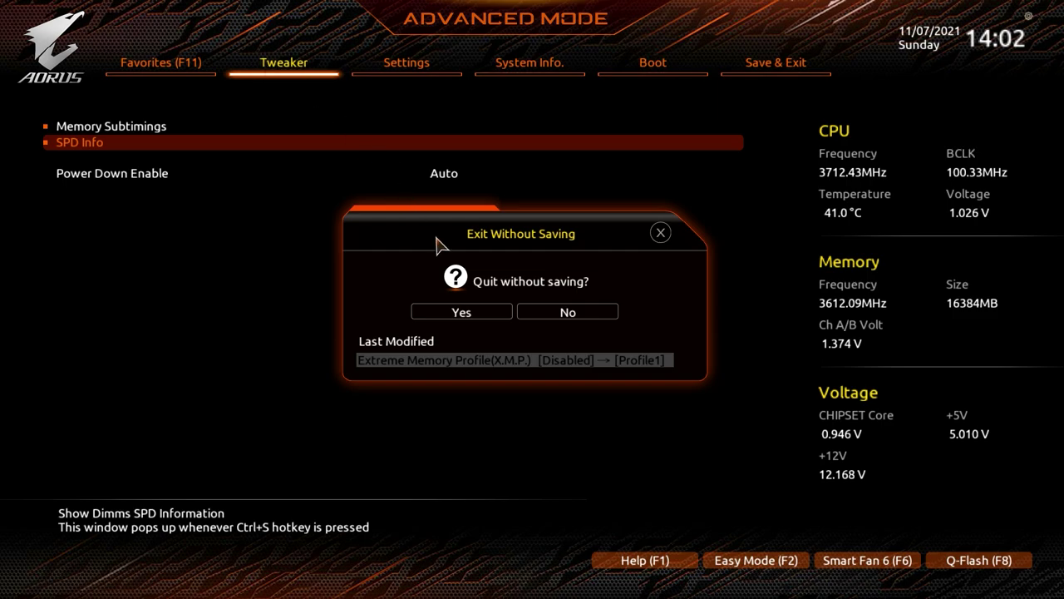
{"action": "left_click", "coordinate": [546, 315]}
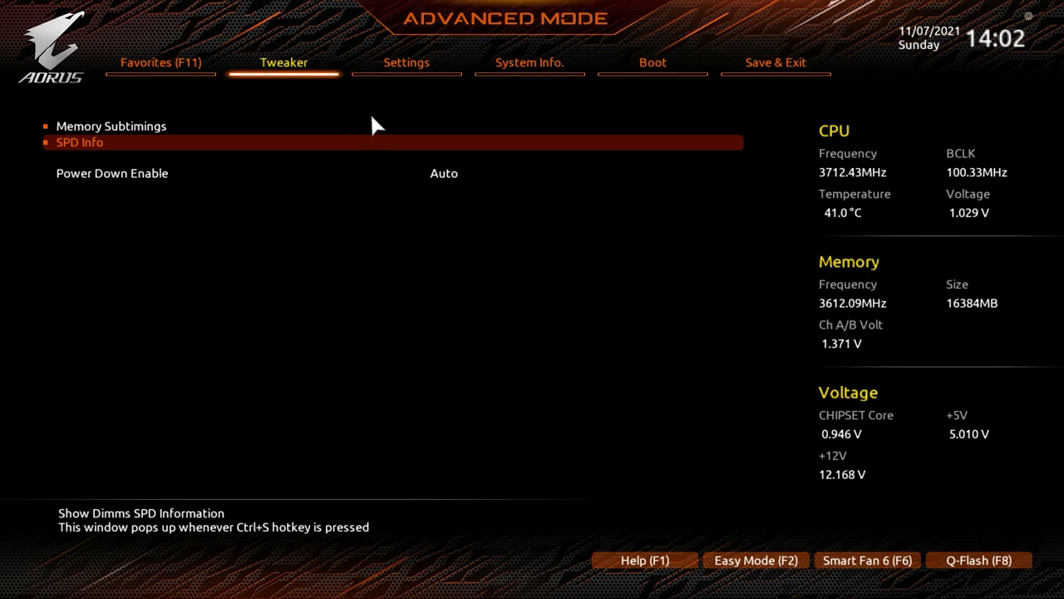
{"action": "left_click", "coordinate": [310, 73]}
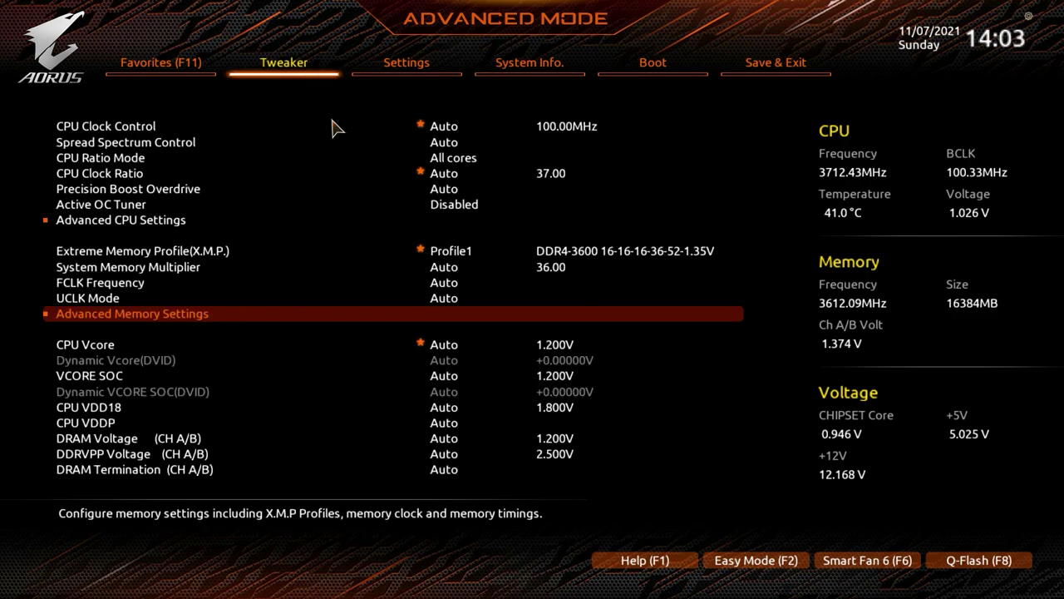
Review the CPU and DRAM voltage settings in the Tweaker list, down to the CPU/VRM Settings entry.
{"action": "key", "text": "Down"}
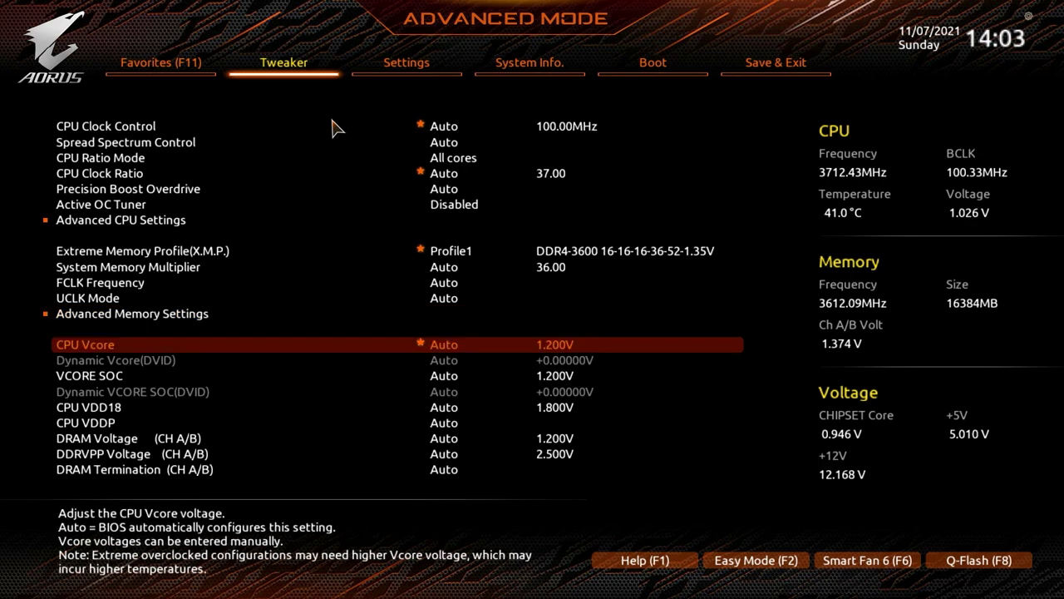
{"action": "key", "text": "Down"}
{"action": "key", "text": "Down"}
{"action": "key", "text": "Down"}
{"action": "key", "text": "Down"}
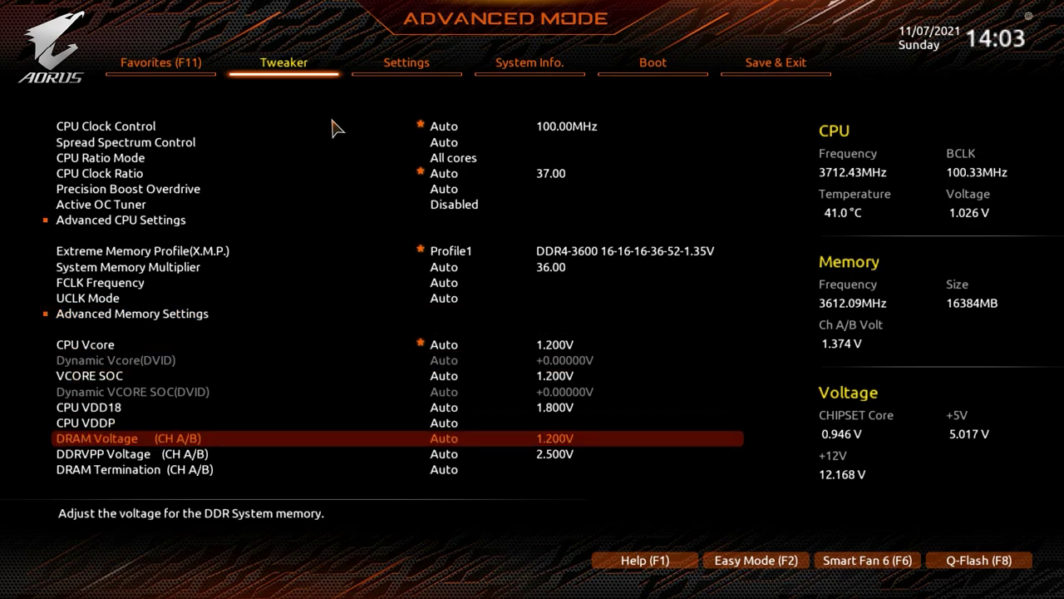
{"action": "key", "text": "Down"}
{"action": "key", "text": "Down"}
{"action": "key", "text": "Down"}
{"action": "key", "text": "Down"}
{"action": "key", "text": "Down"}
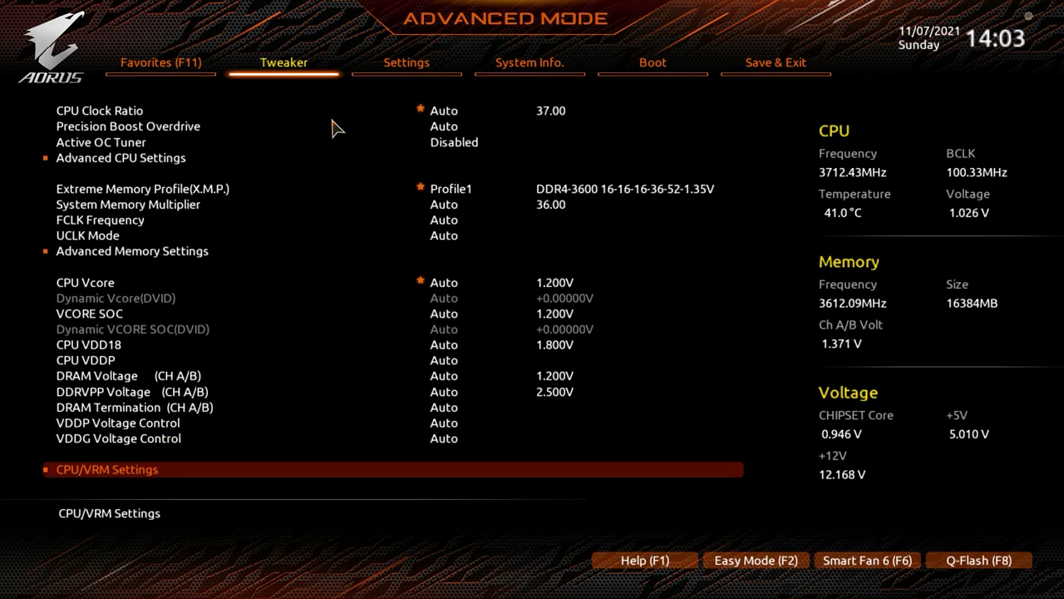
Look through the CPU Vcore Loadline Calibration levels in CPU/VRM Settings, from Auto to Ultra Extreme, without selecting a new one.
{"action": "key", "text": "Return"}
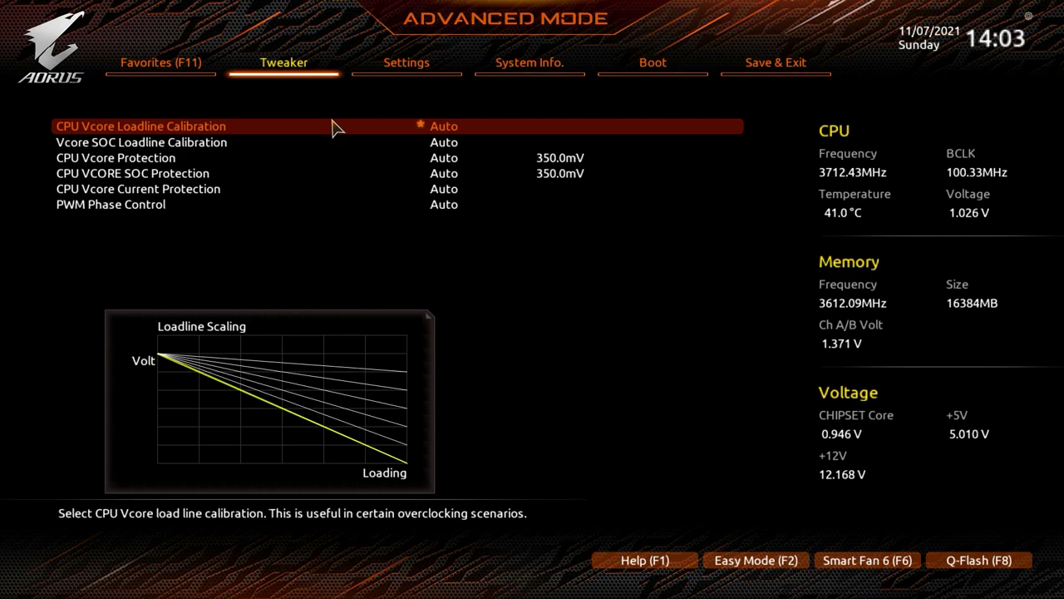
{"action": "key", "text": "Return"}
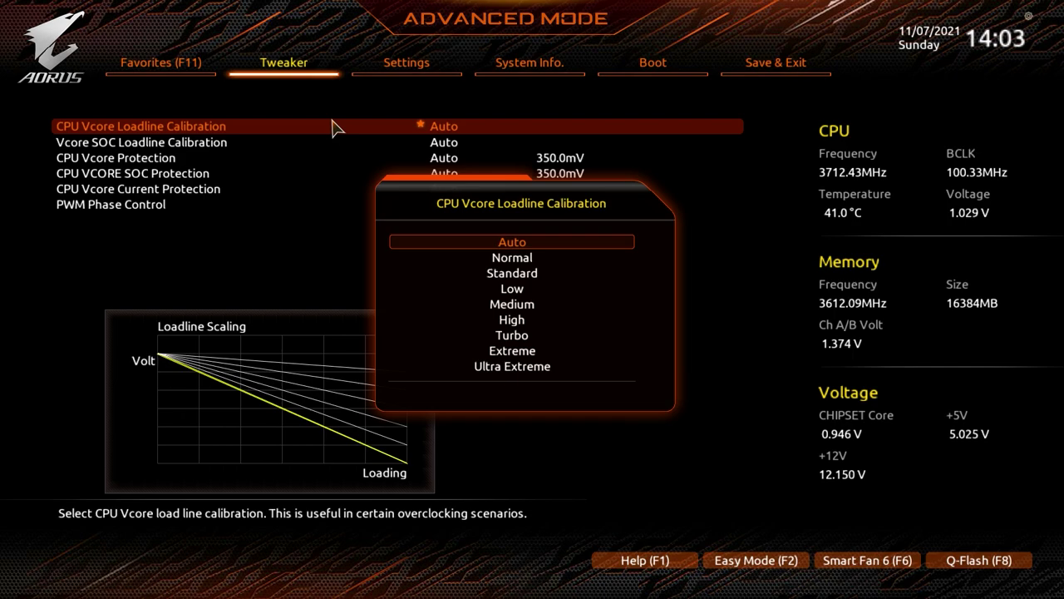
{"action": "key", "text": "Down"}
{"action": "key", "text": "Down"}
{"action": "key", "text": "Down"}
{"action": "key", "text": "Down"}
{"action": "key", "text": "Down"}
{"action": "key", "text": "Down"}
{"action": "key", "text": "Down"}
{"action": "key", "text": "Down"}
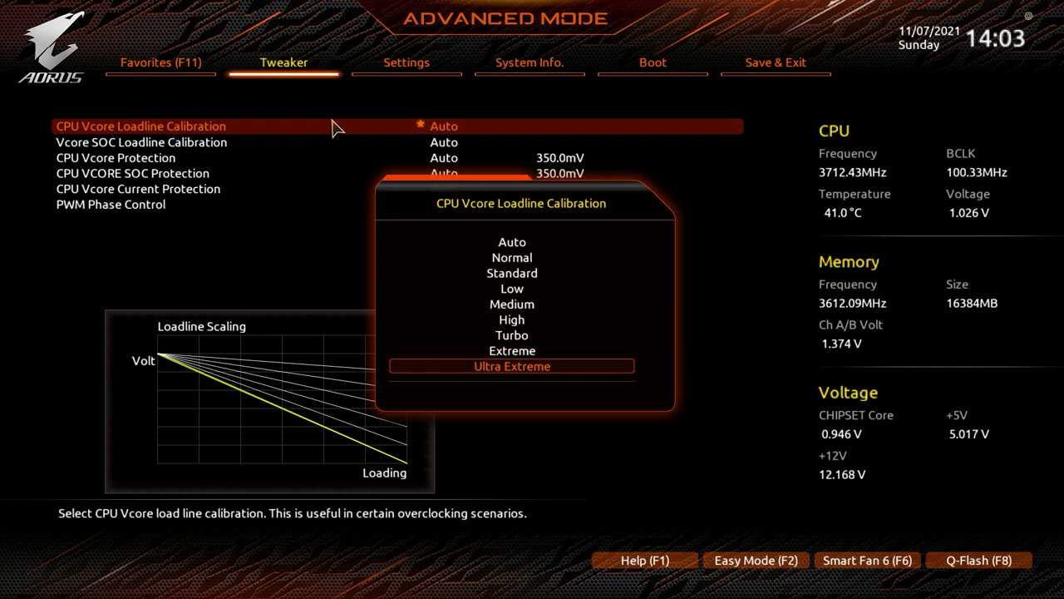
{"action": "key", "text": "Escape"}
Decline to quit without saving and return to the first entry of the Tweaker list.
{"action": "key", "text": "Escape"}
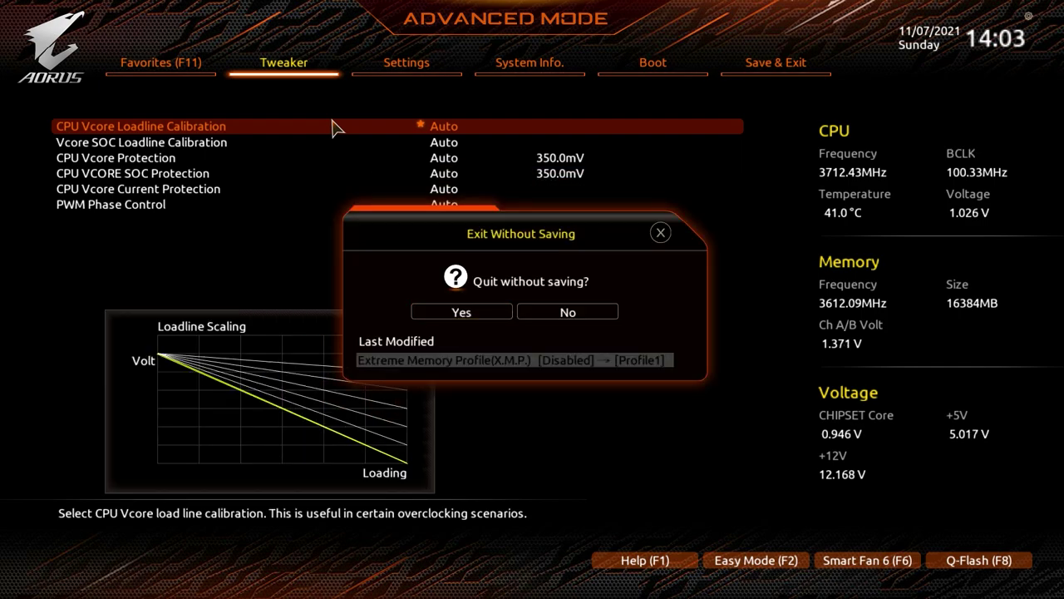
{"action": "left_click", "coordinate": [533, 308]}
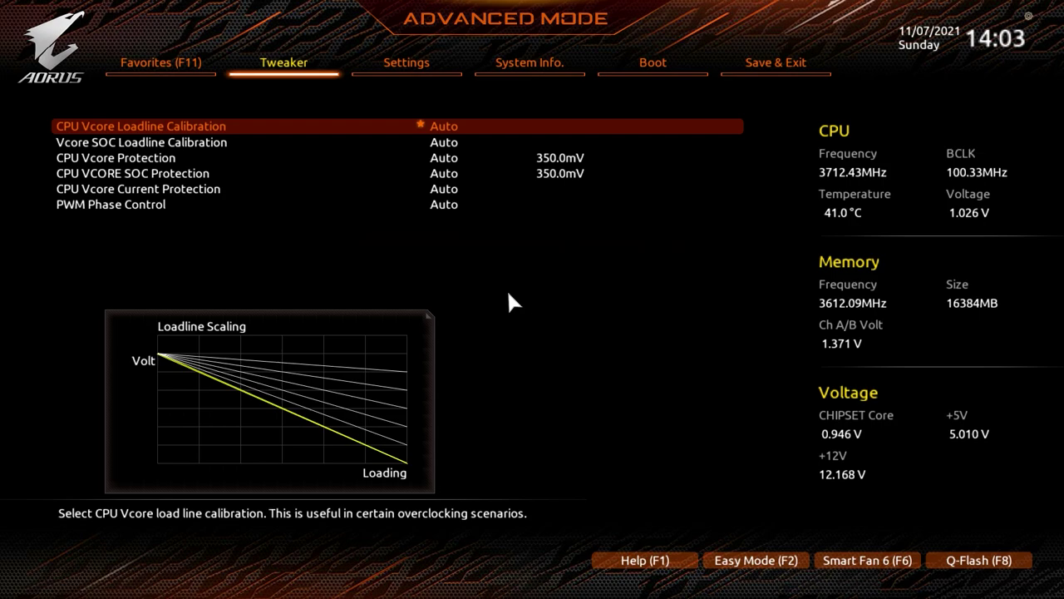
{"action": "left_click", "coordinate": [306, 69]}
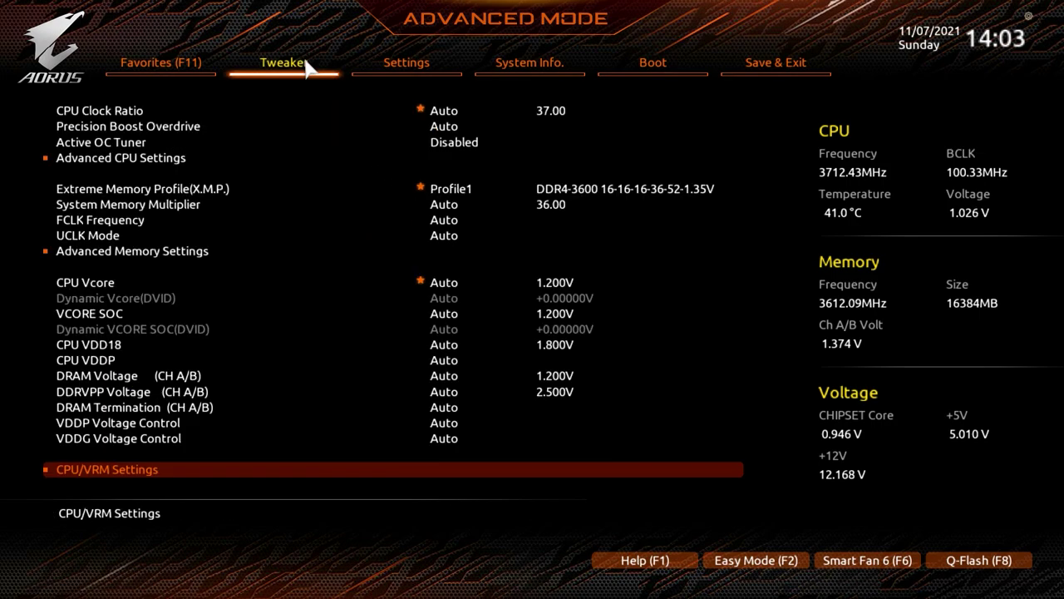
{"action": "key", "text": "Down"}
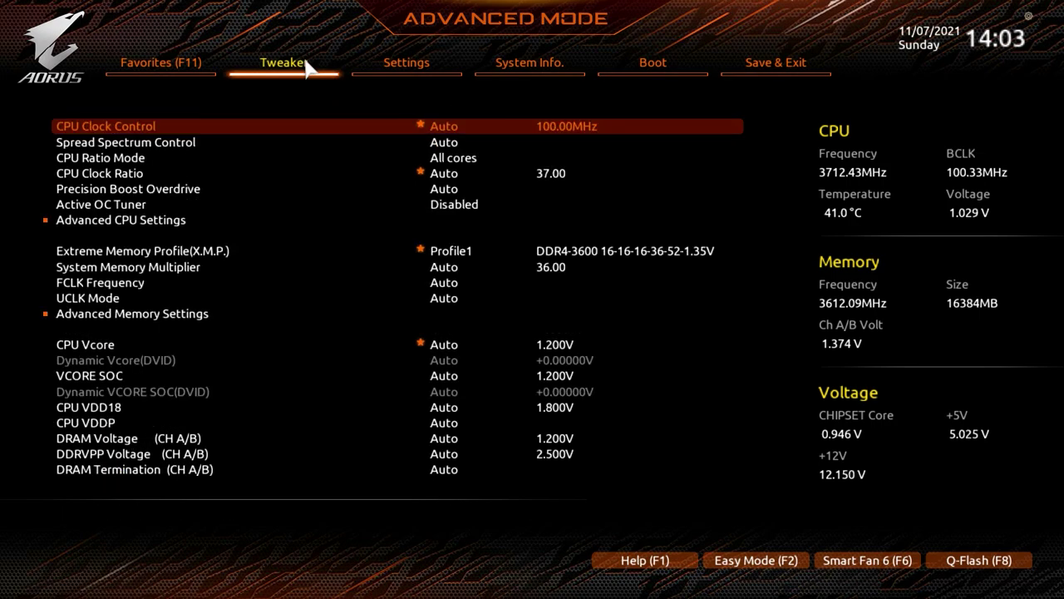
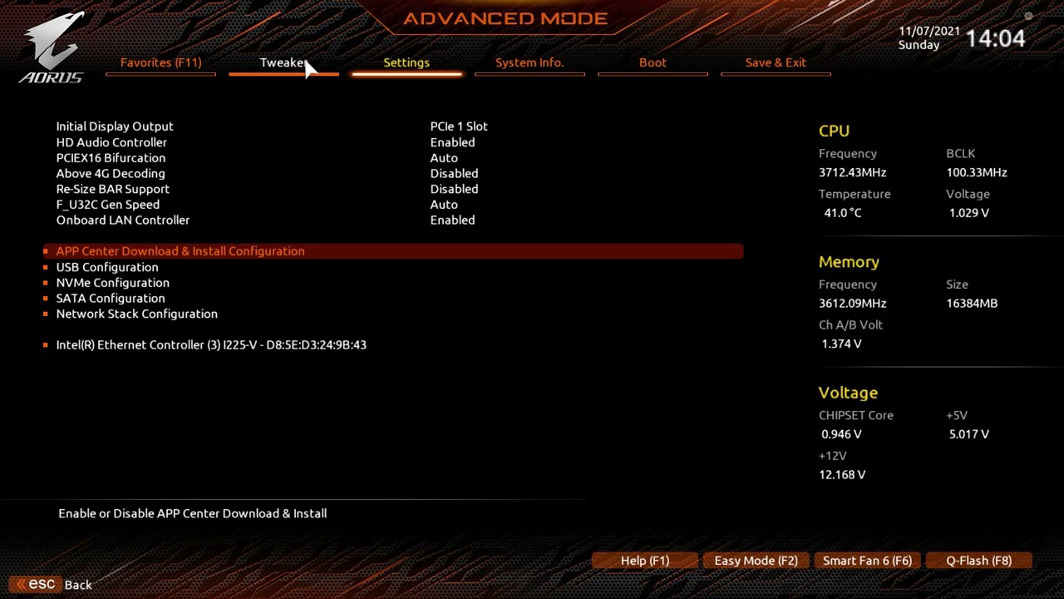
Change the APP Center Download & Install option on its configuration page, and return to the IO Ports list.
{"action": "key", "text": "Return"}
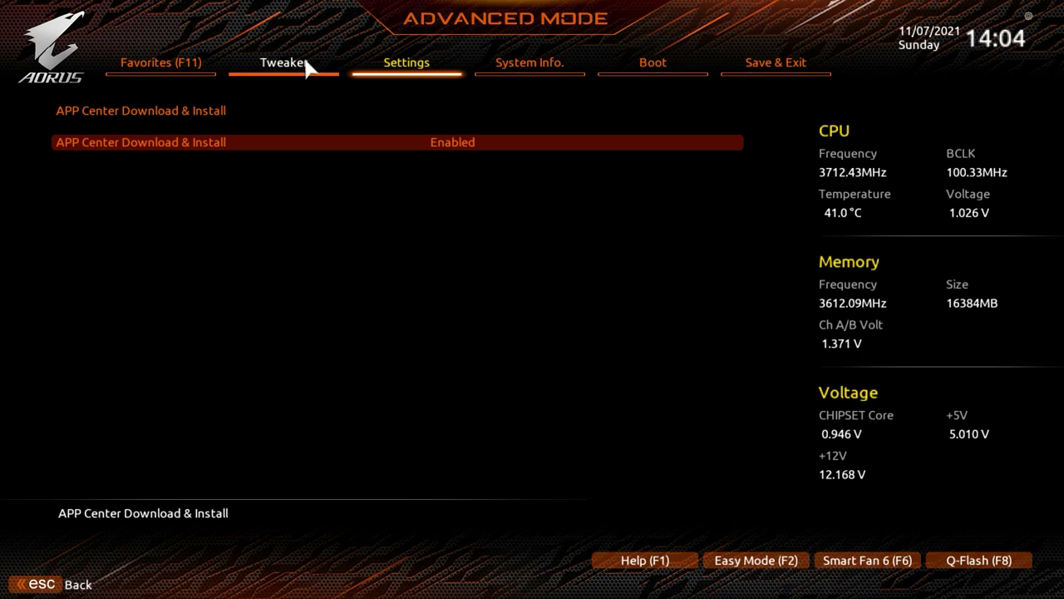
{"action": "key", "text": "Return"}
{"action": "key", "text": "Up"}
{"action": "key", "text": "Return"}
{"action": "key", "text": "Escape"}
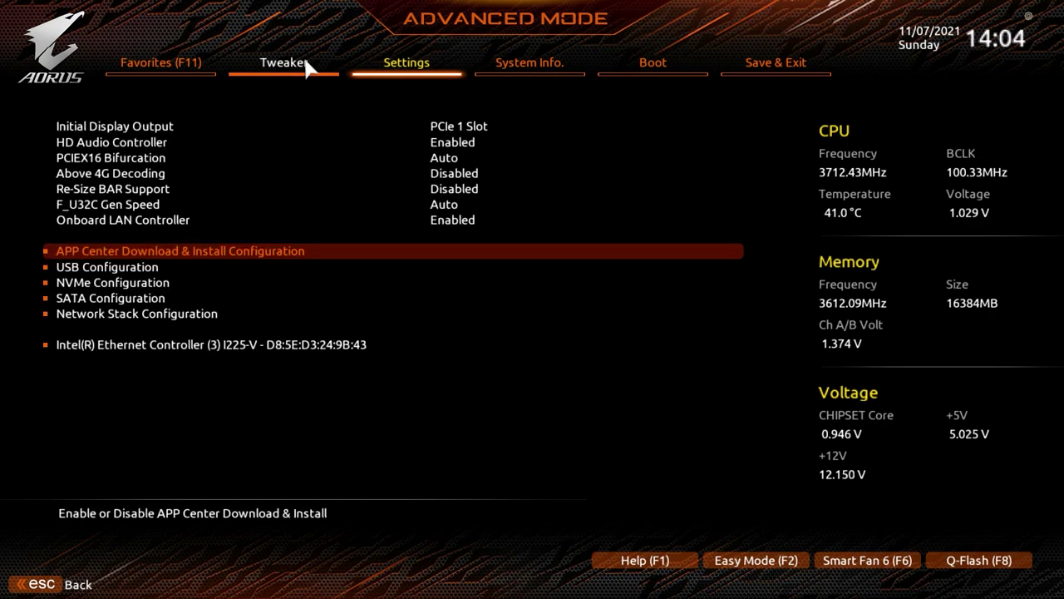
View the USB Configuration settings and return to the IO Ports list.
{"action": "key", "text": "Down"}
{"action": "key", "text": "Return"}
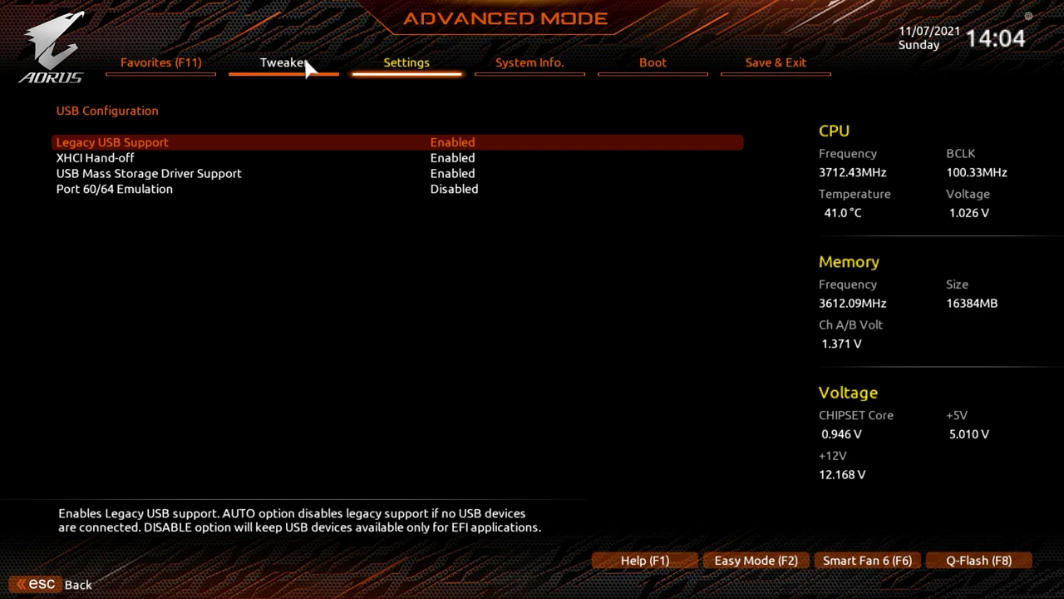
{"action": "key", "text": "Escape"}
View the device details and self-test options of the Samsung SSD 980 PRO 500GB in NVMe Configuration.
{"action": "key", "text": "Down"}
{"action": "key", "text": "Return"}
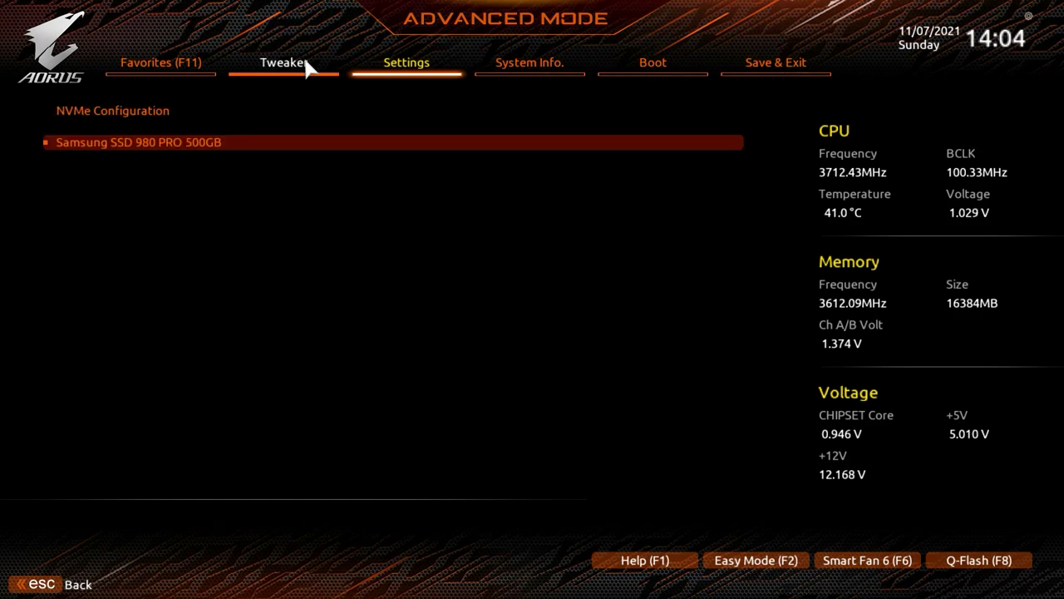
{"action": "key", "text": "Return"}
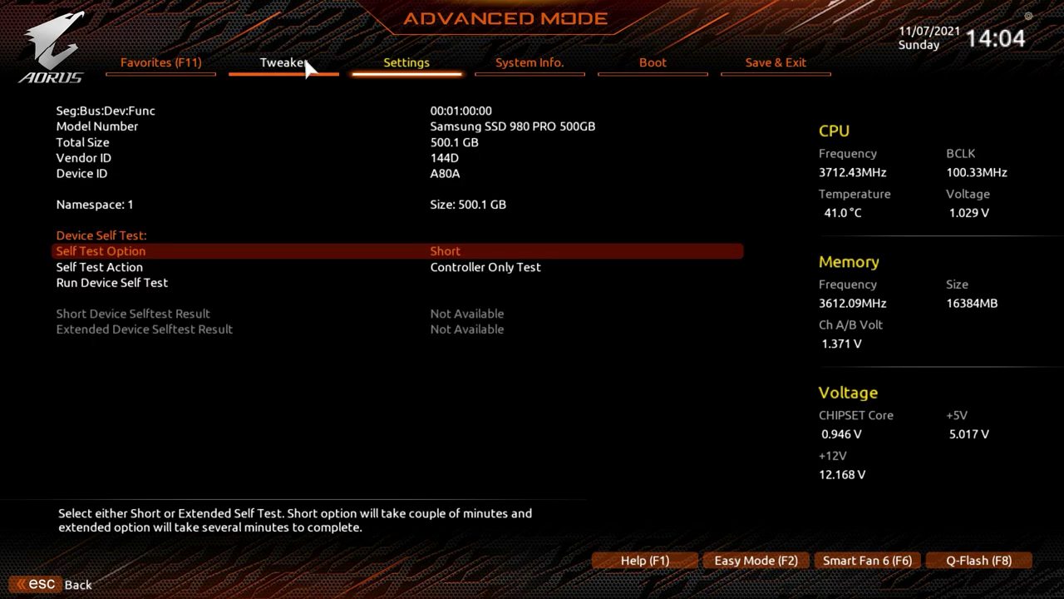
{"action": "key", "text": "Escape"}
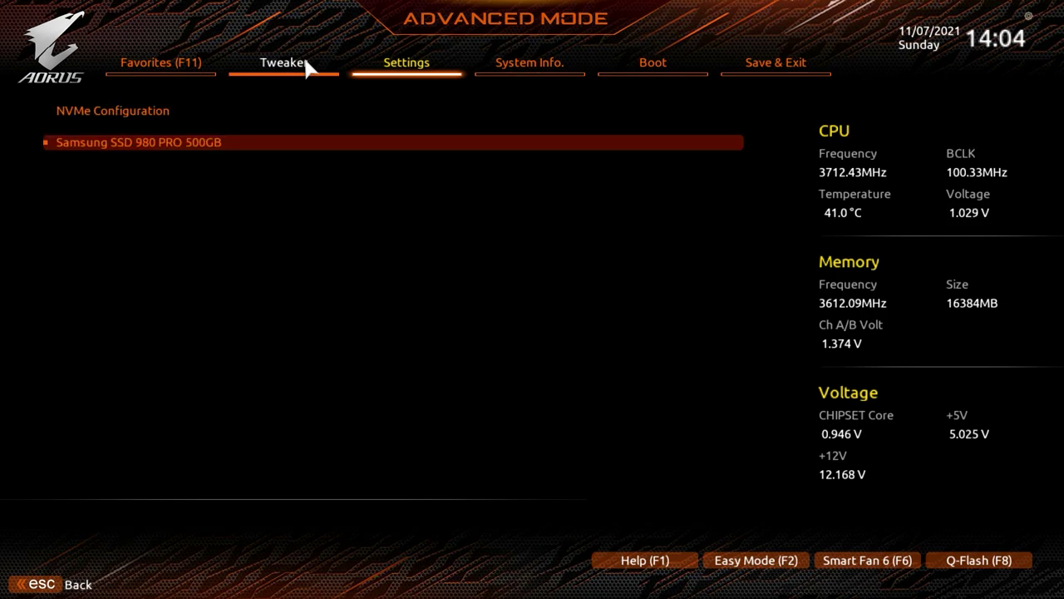
{"action": "key", "text": "Escape"}
View the SATA Configuration and Network Stack Configuration pages, and return to the IO Ports list.
{"action": "key", "text": "Down"}
{"action": "key", "text": "Return"}
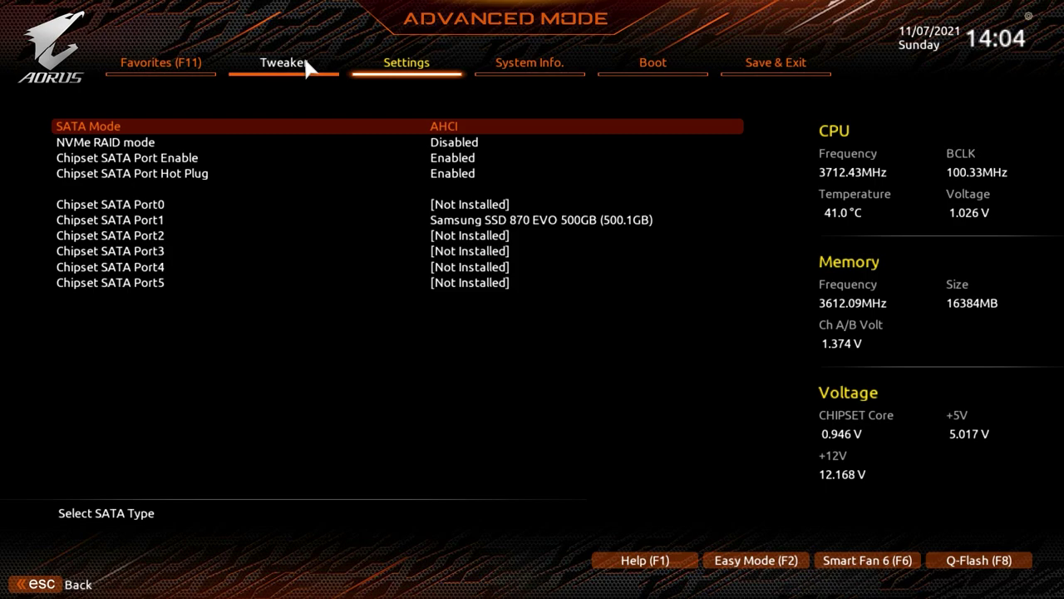
{"action": "key", "text": "Escape"}
{"action": "key", "text": "Down"}
{"action": "key", "text": "Return"}
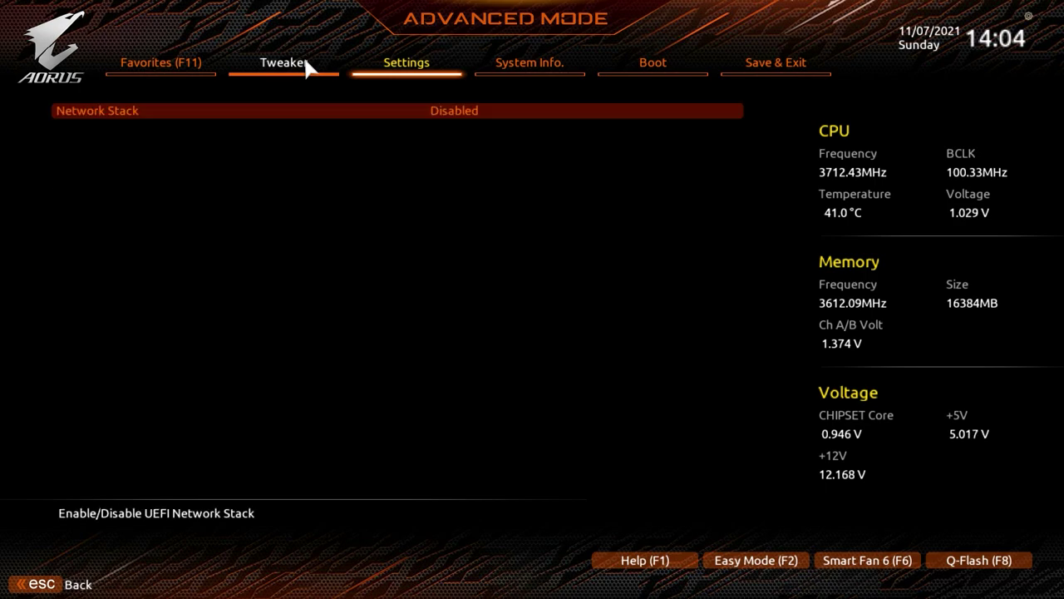
{"action": "key", "text": "Escape"}
View the Intel Ethernet Controller I225-V device information, and return to the main Settings list.
{"action": "key", "text": "Down"}
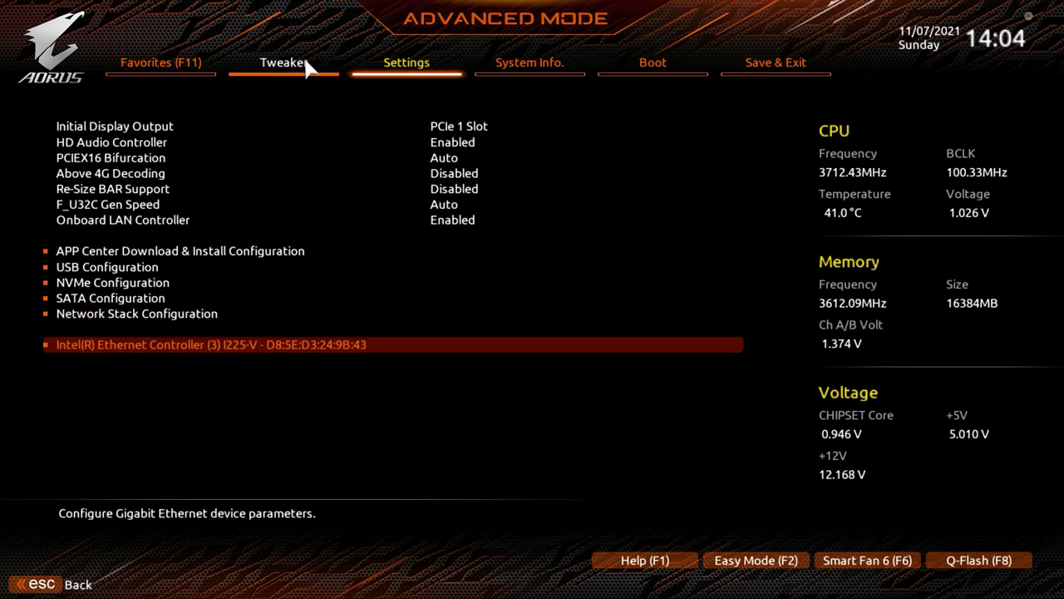
{"action": "key", "text": "Return"}
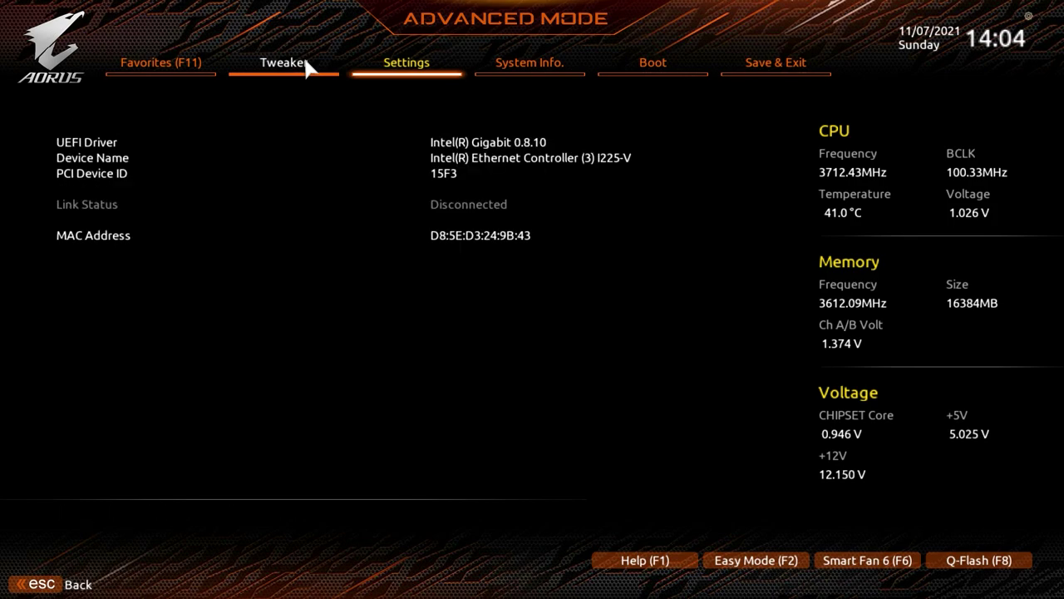
{"action": "key", "text": "Escape"}
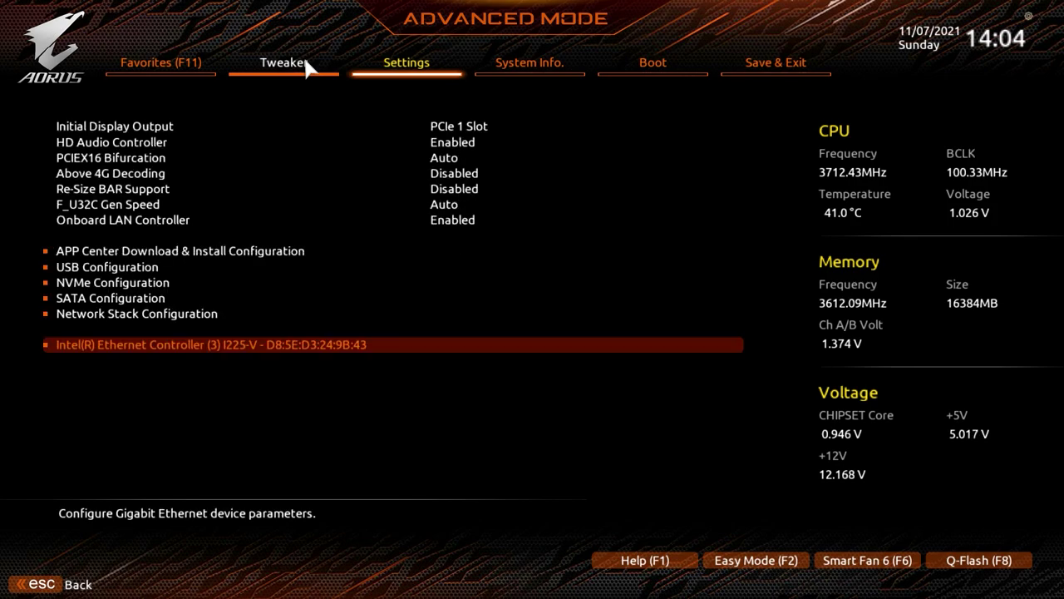
{"action": "key", "text": "Escape"}
Review the Miscellaneous settings, from AMD CPU fTPM up to LEDs in System Power On State.
{"action": "key", "text": "Down"}
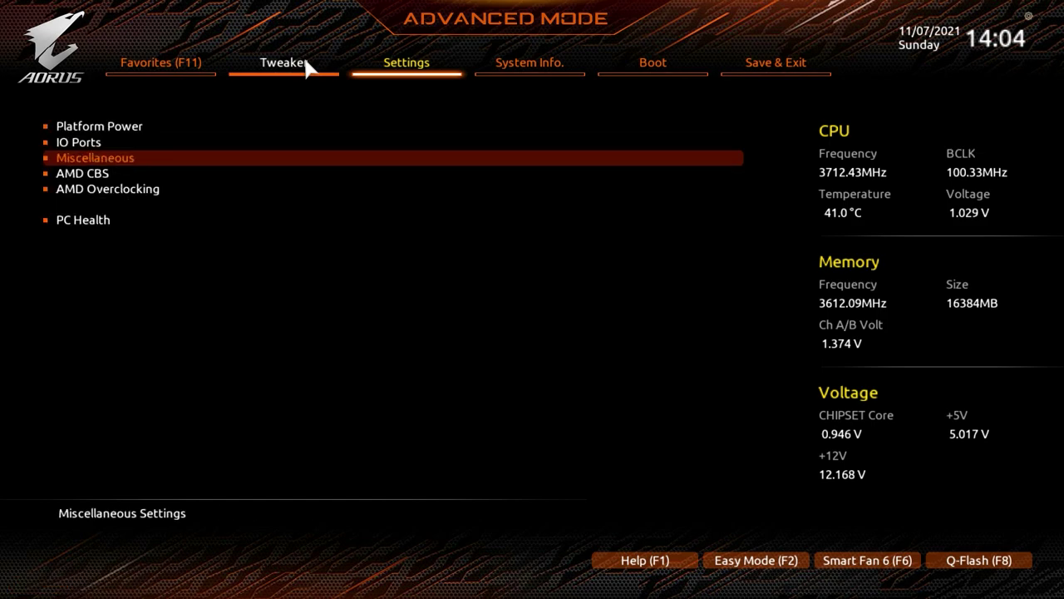
{"action": "key", "text": "Return"}
{"action": "key", "text": "Up"}
{"action": "key", "text": "Up"}
{"action": "key", "text": "Up"}
{"action": "key", "text": "Up"}
{"action": "key", "text": "Up"}
{"action": "key", "text": "Up"}
{"action": "key", "text": "Up"}
{"action": "key", "text": "Up"}
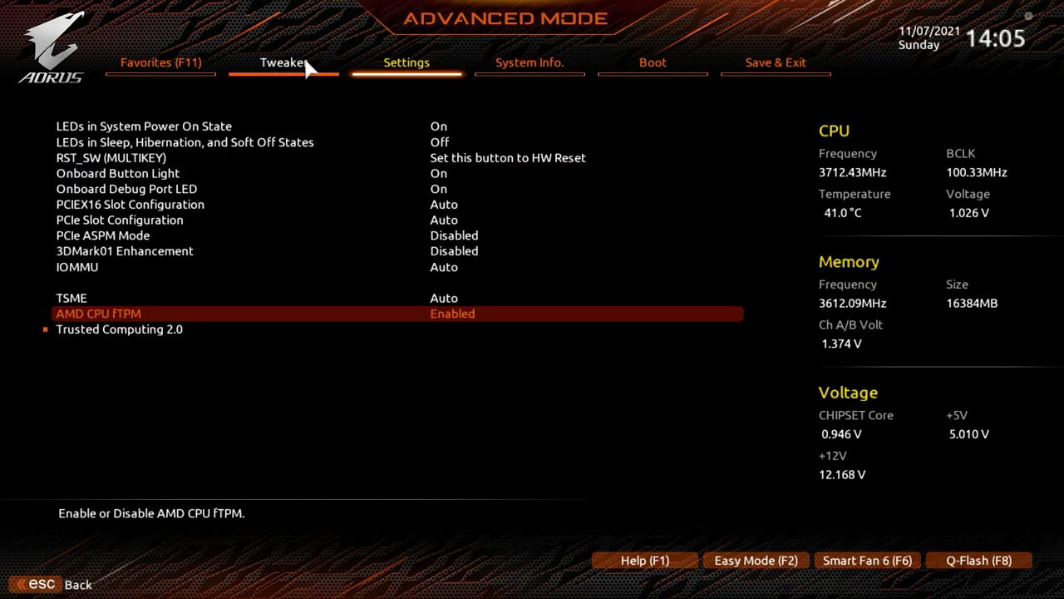
{"action": "key", "text": "Up"}
{"action": "key", "text": "Up"}
{"action": "key", "text": "Up"}
{"action": "key", "text": "Up"}
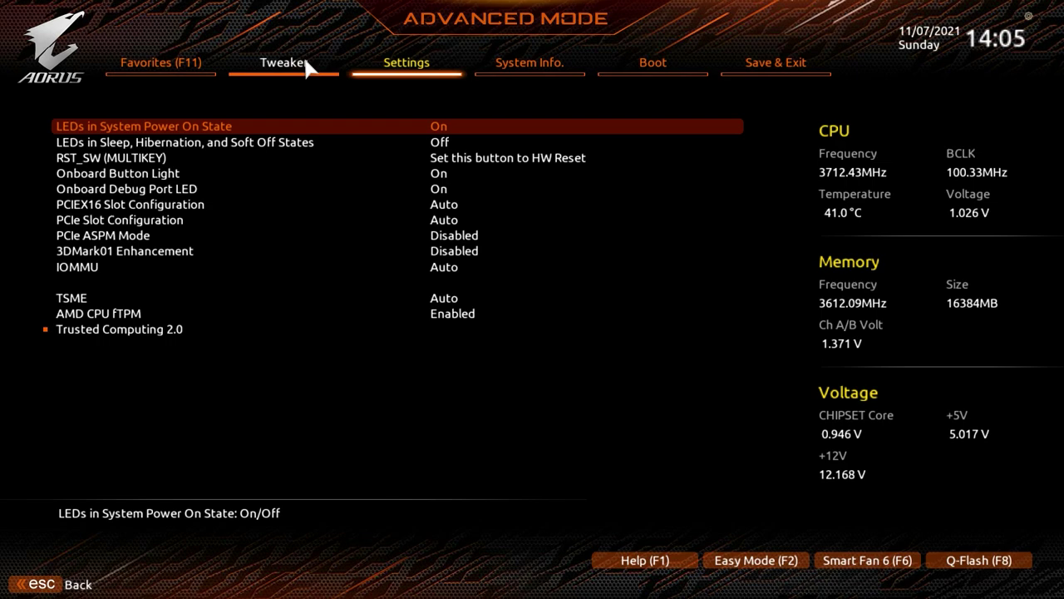
Set LEDs in System Power On State to Off.
{"action": "key", "text": "Return"}
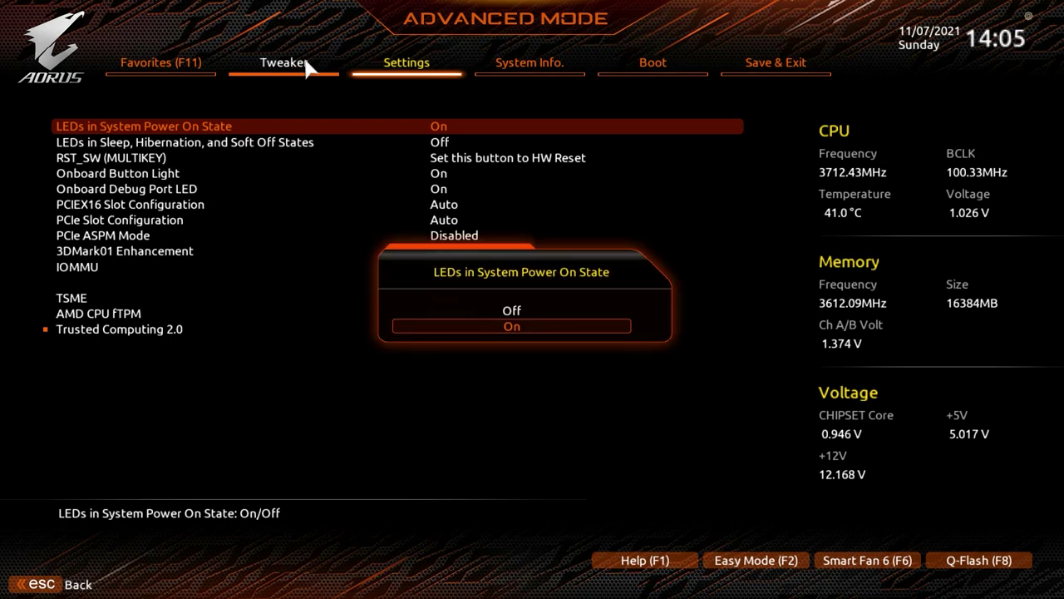
{"action": "key", "text": "Up"}
{"action": "key", "text": "Return"}
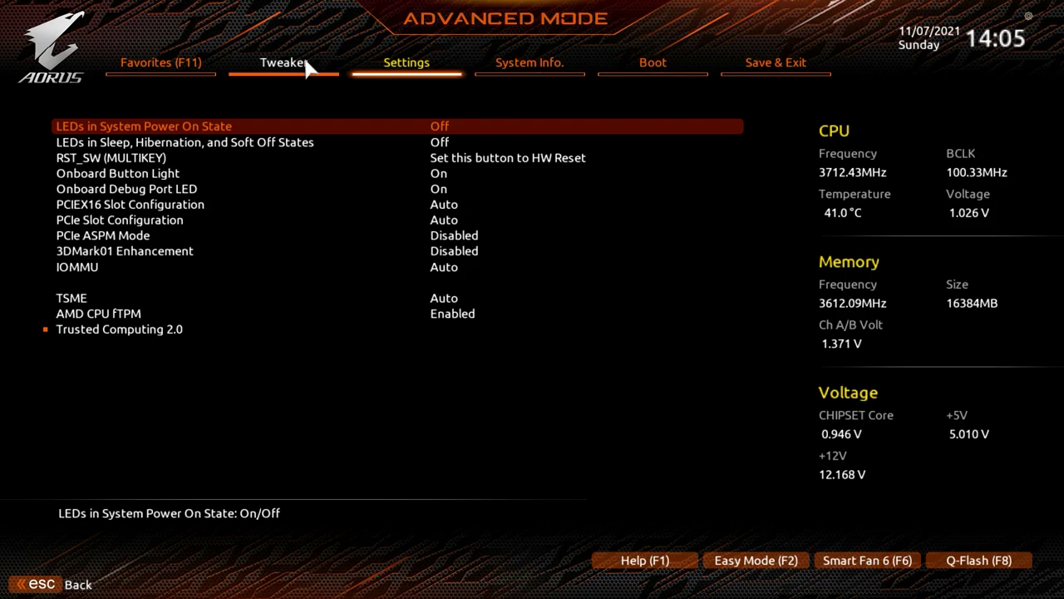
Set LEDs in Sleep, Hibernation, and Soft Off States to On.
{"action": "key", "text": "Down"}
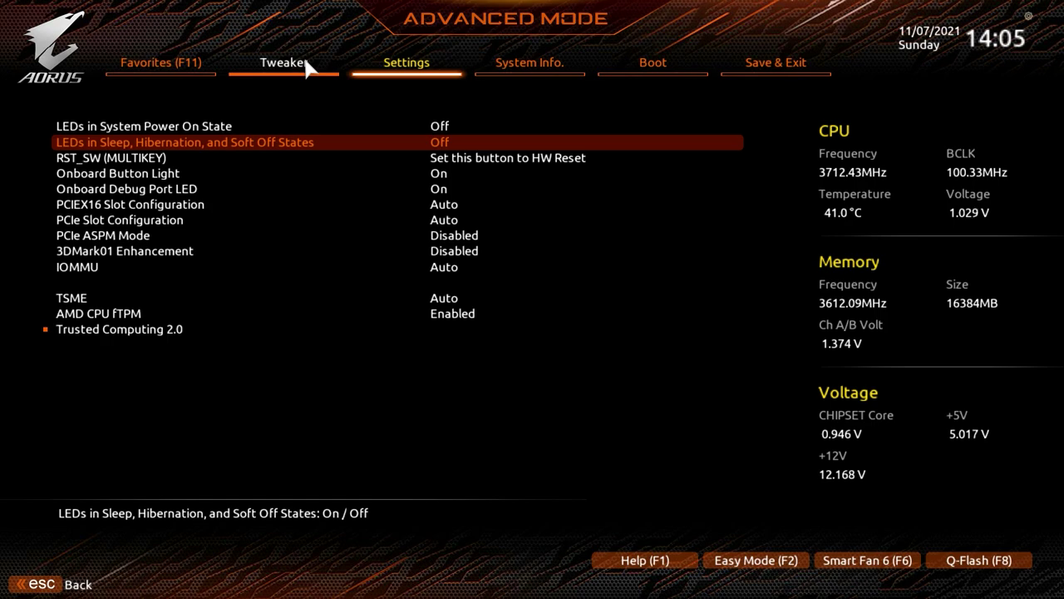
{"action": "key", "text": "Return"}
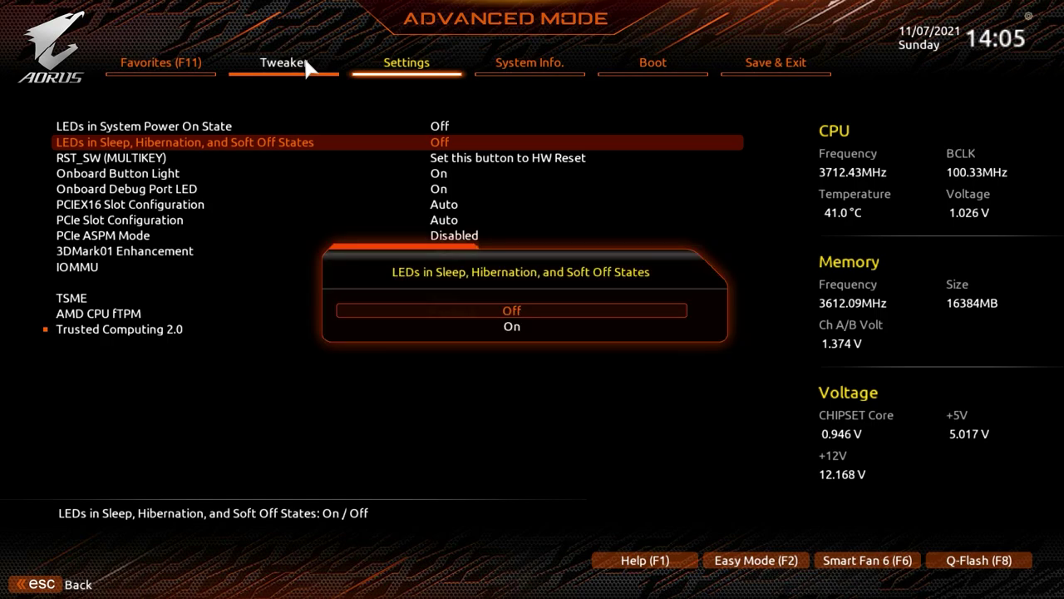
{"action": "key", "text": "Down"}
{"action": "key", "text": "Return"}
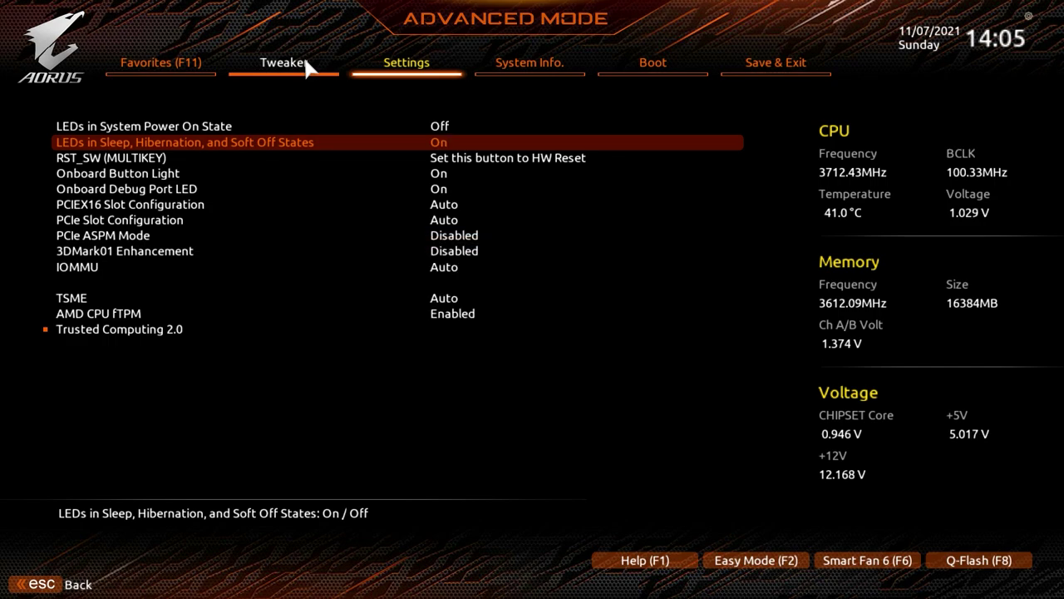
Review the remaining Miscellaneous settings and check the AMD CPU fTPM options, keeping Enabled selected.
{"action": "key", "text": "Down"}
{"action": "key", "text": "Down"}
{"action": "key", "text": "Down"}
{"action": "key", "text": "Down"}
{"action": "key", "text": "Down"}
{"action": "key", "text": "Down"}
{"action": "key", "text": "Down"}
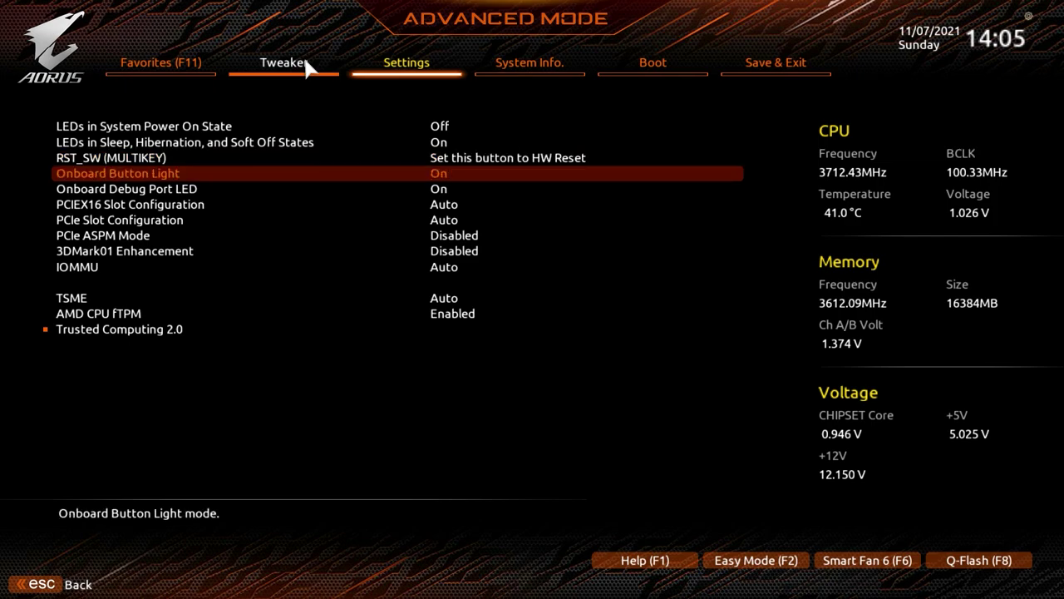
{"action": "key", "text": "Down"}
{"action": "key", "text": "Down"}
{"action": "key", "text": "Down"}
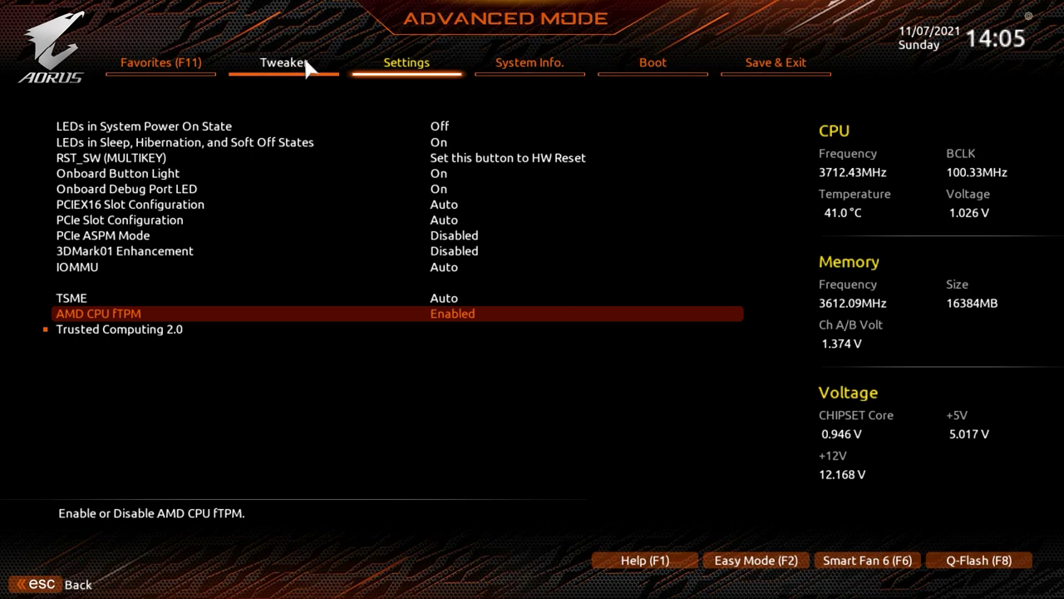
{"action": "key", "text": "Return"}
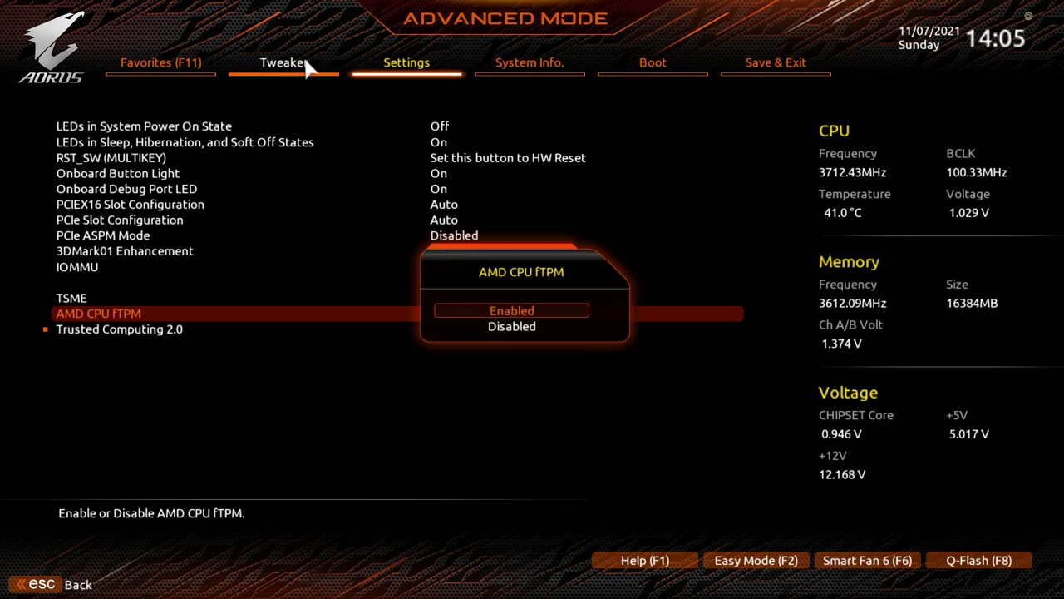
{"action": "key", "text": "Return"}
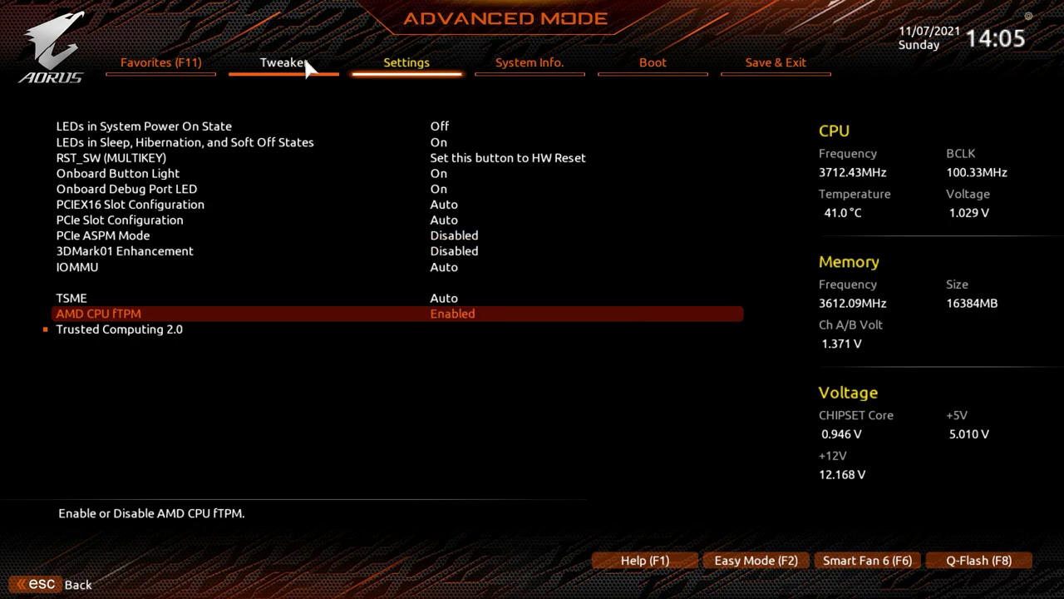
Review the Trusted Computing 2.0 settings and return to the main Settings list.
{"action": "key", "text": "Down"}
{"action": "key", "text": "Return"}
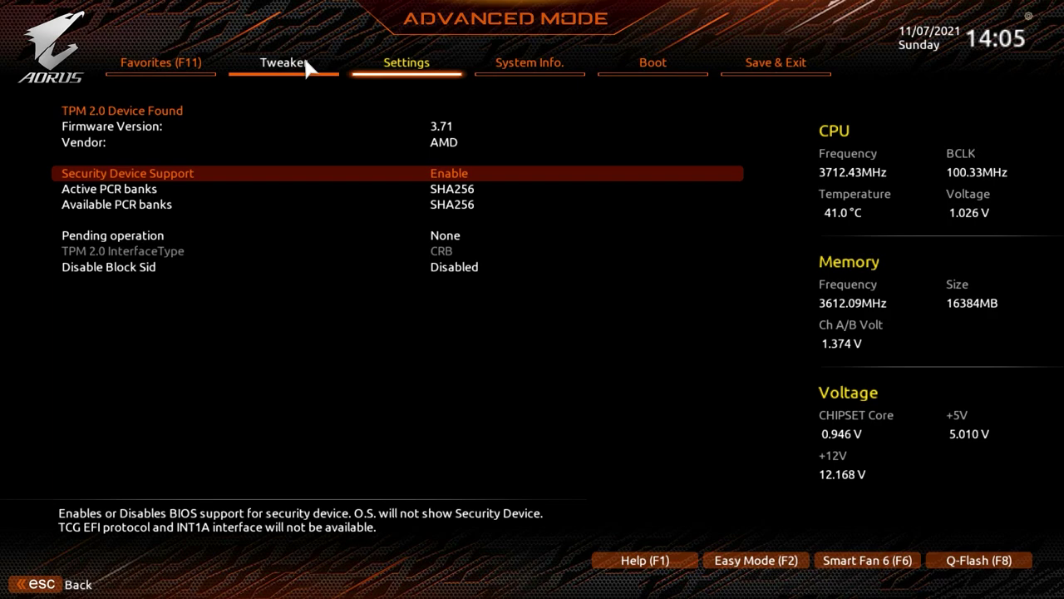
{"action": "key", "text": "Escape"}
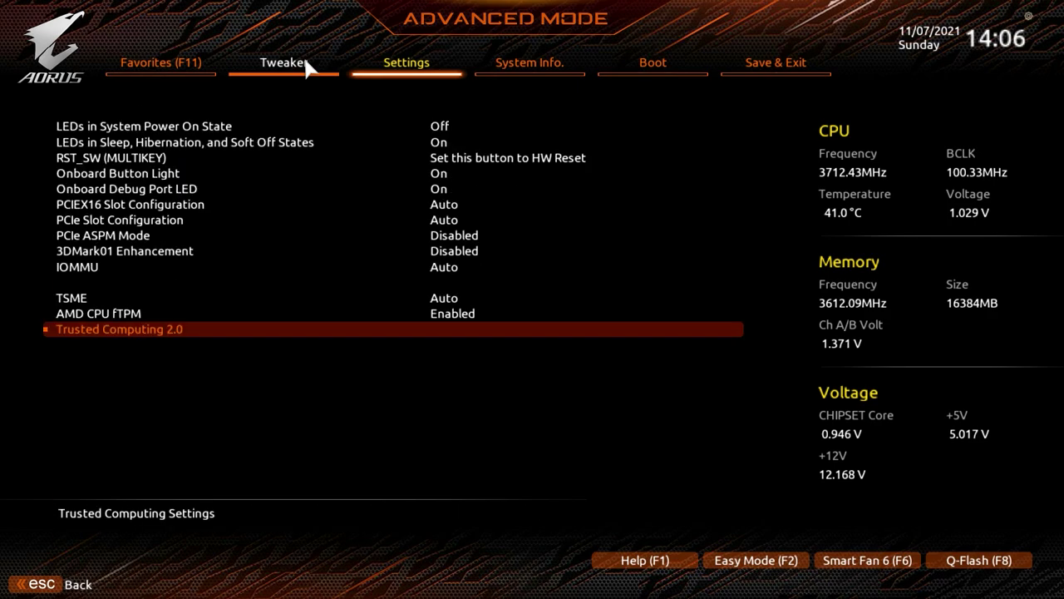
{"action": "key", "text": "Escape"}
Review the AMD CBS and AMD Overclocking setup pages, leaving their options as they are.
{"action": "key", "text": "Down"}
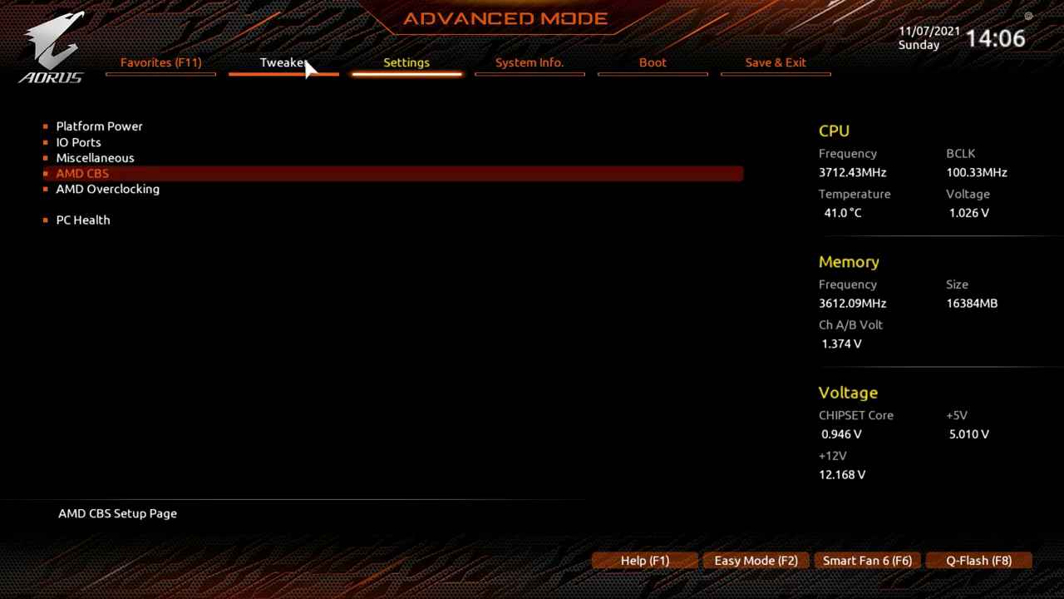
{"action": "key", "text": "Return"}
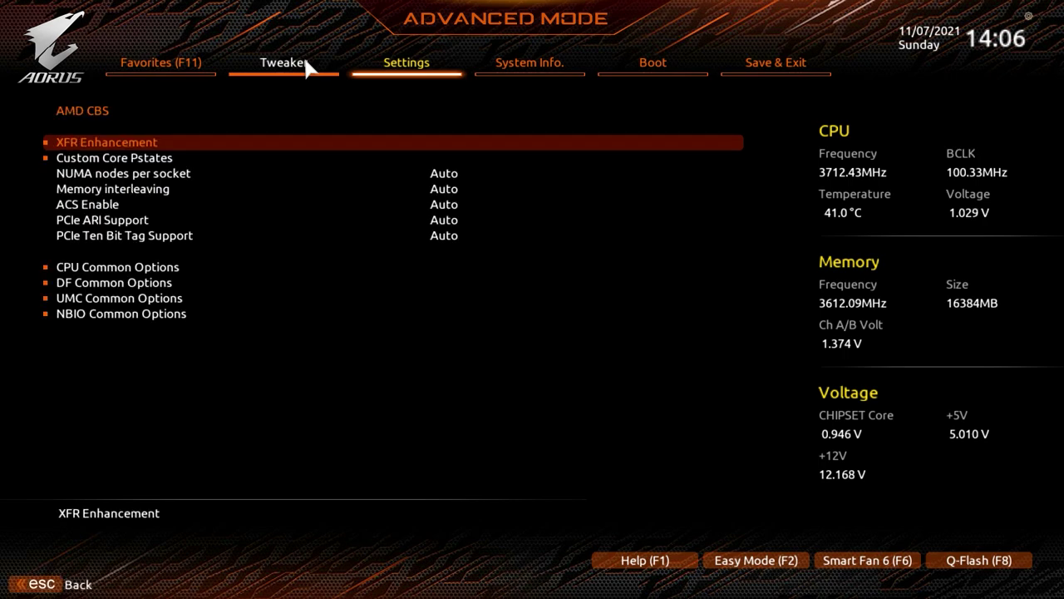
{"action": "key", "text": "Escape"}
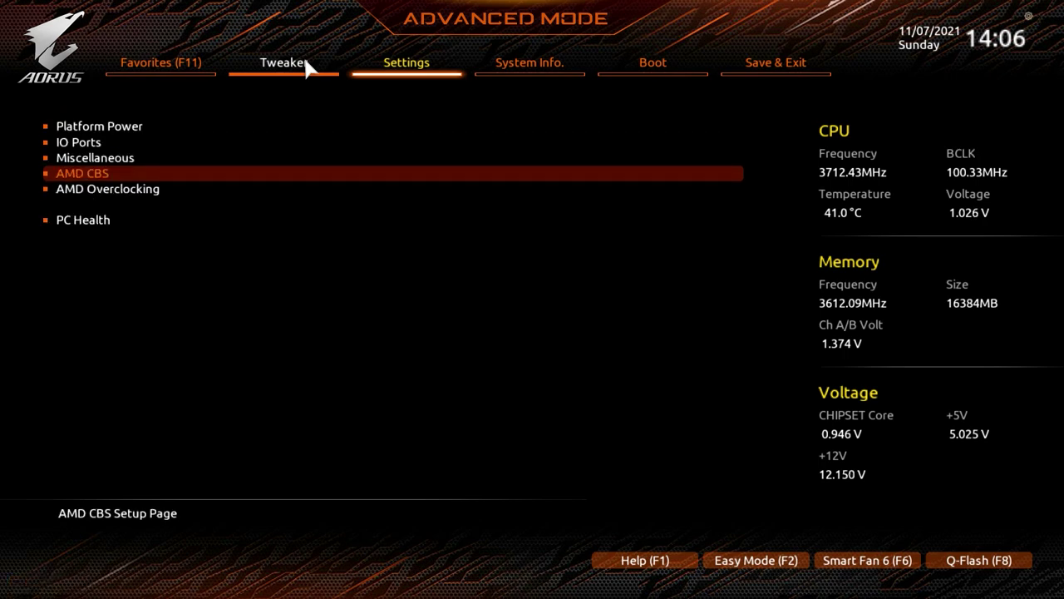
{"action": "key", "text": "Down"}
{"action": "key", "text": "Return"}
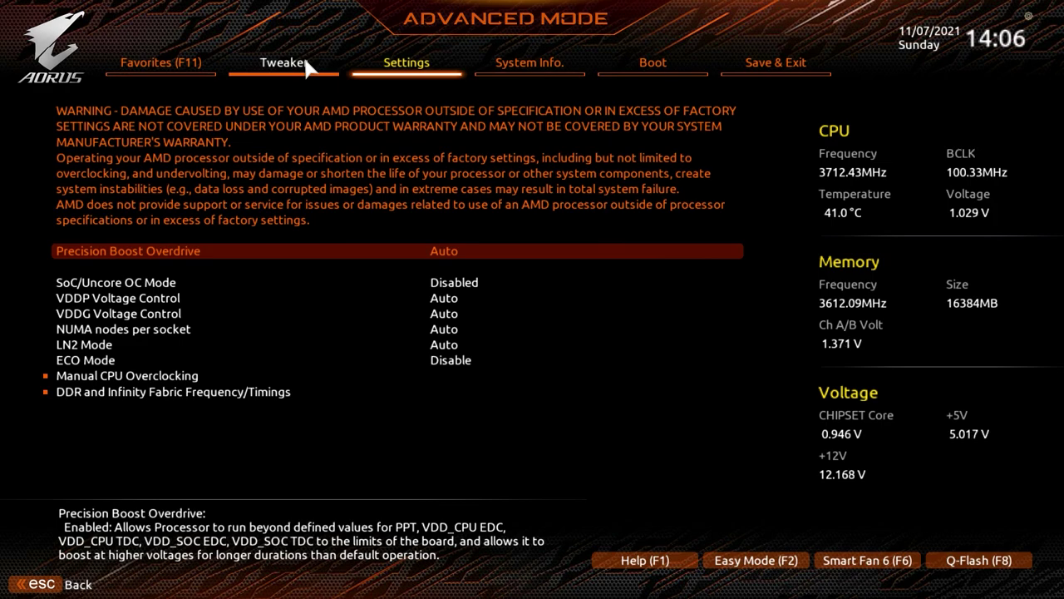
{"action": "key", "text": "Escape"}
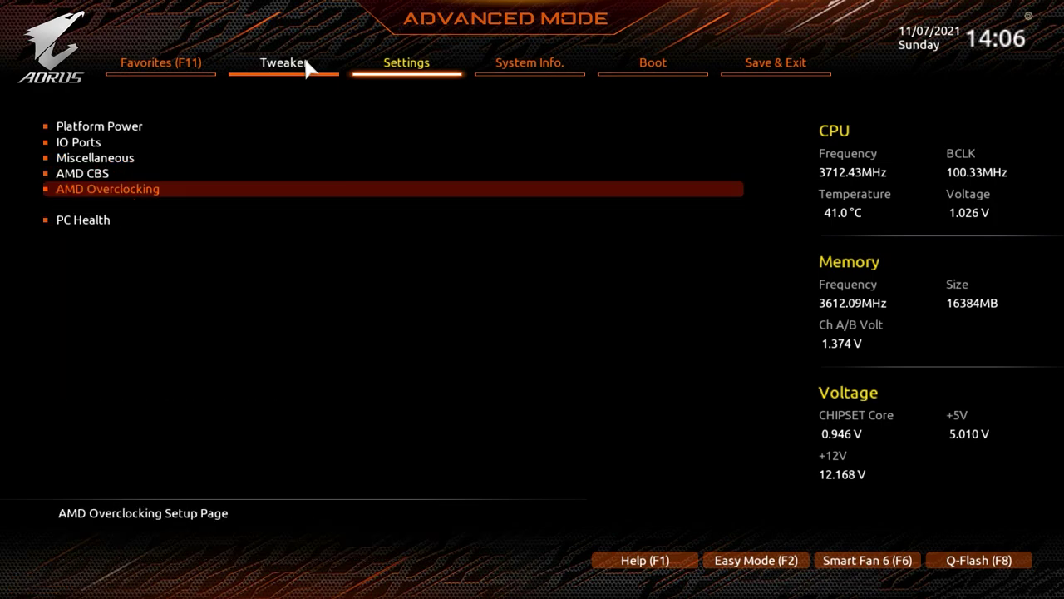
Check the case-open status and voltage readings on the PC Health page.
{"action": "key", "text": "Down"}
{"action": "key", "text": "Return"}
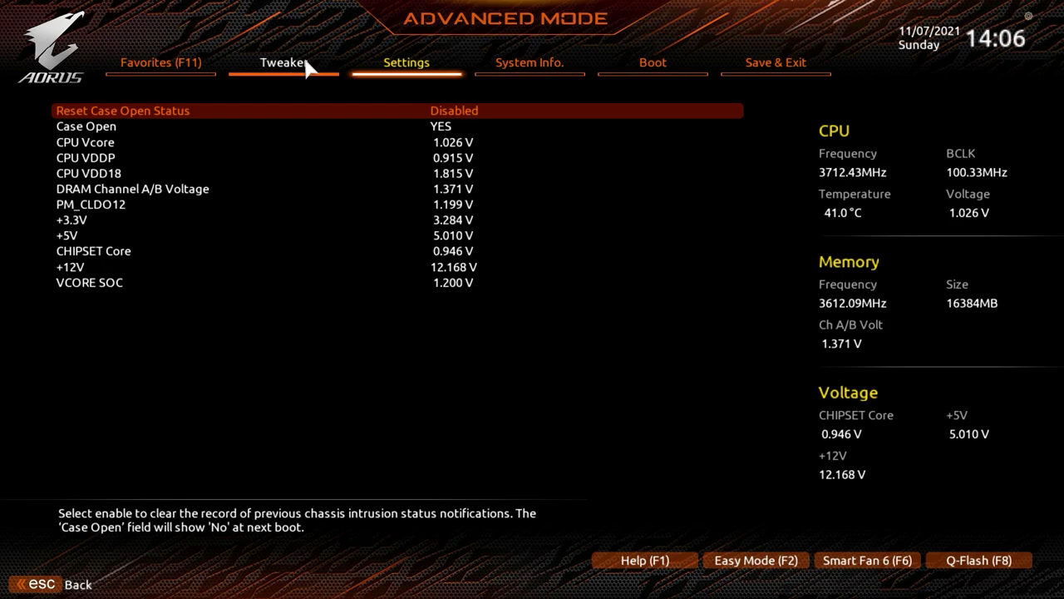
{"action": "key", "text": "Escape"}
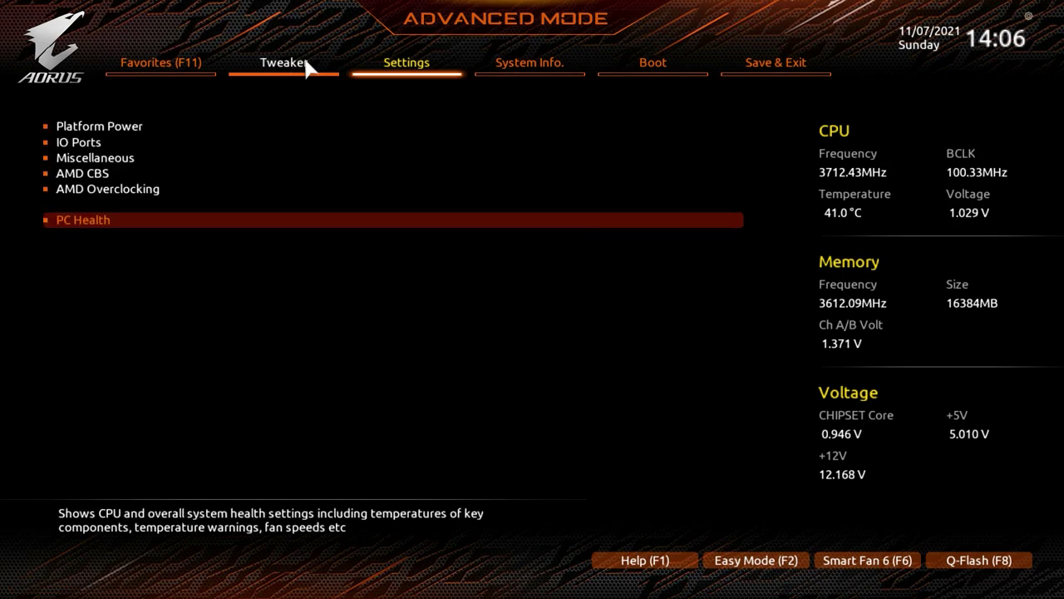
Review the System Info. page from System Language down to the Q-Flash entry.
{"action": "key", "text": "Right"}
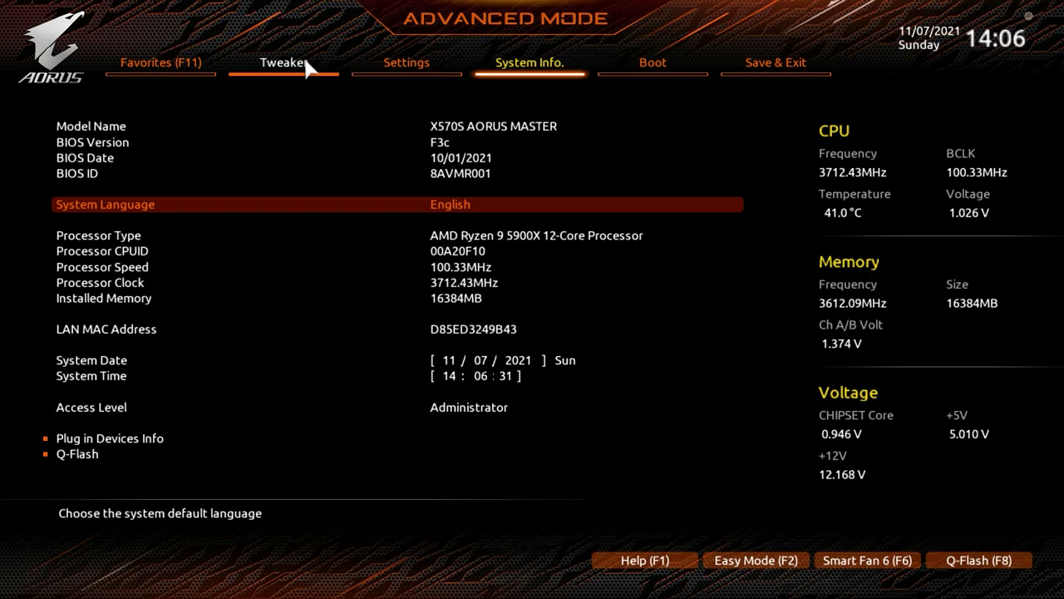
{"action": "key", "text": "Down"}
{"action": "key", "text": "Down"}
{"action": "key", "text": "Down"}
{"action": "key", "text": "Down"}
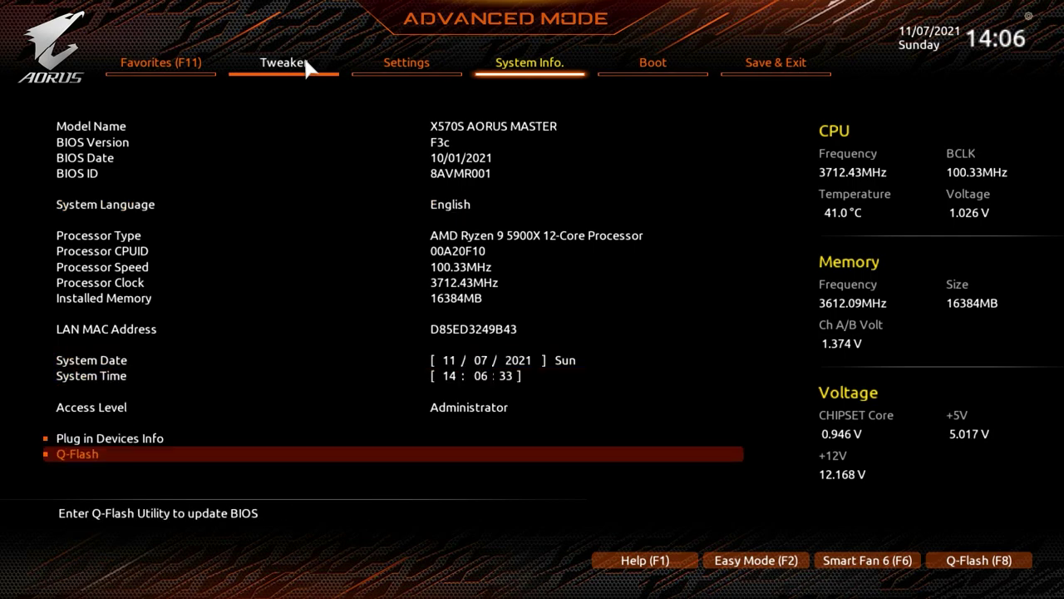
Check the SATA, PCIe and M.2 slots in Plug in Devices Info and return to the Q-Flash entry.
{"action": "key", "text": "Up"}
{"action": "key", "text": "Return"}
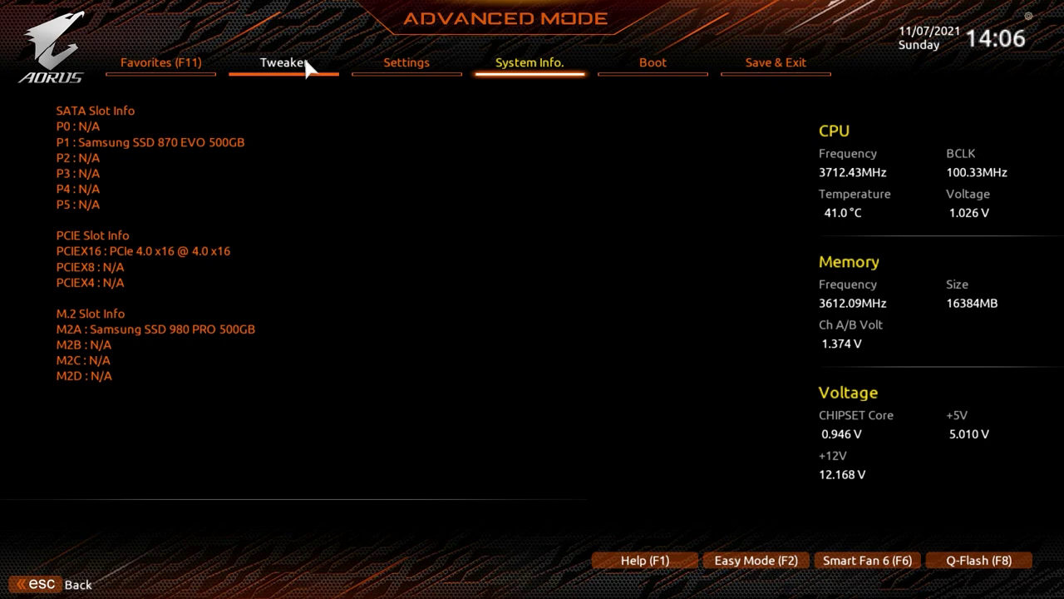
{"action": "key", "text": "Escape"}
{"action": "key", "text": "Left"}
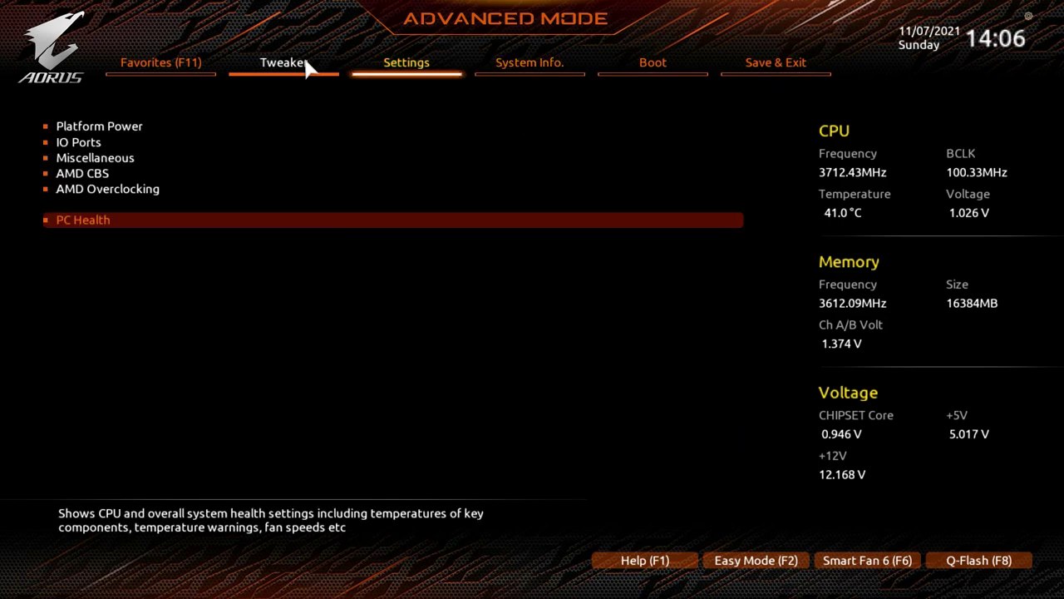
{"action": "key", "text": "Right"}
{"action": "key", "text": "Down"}
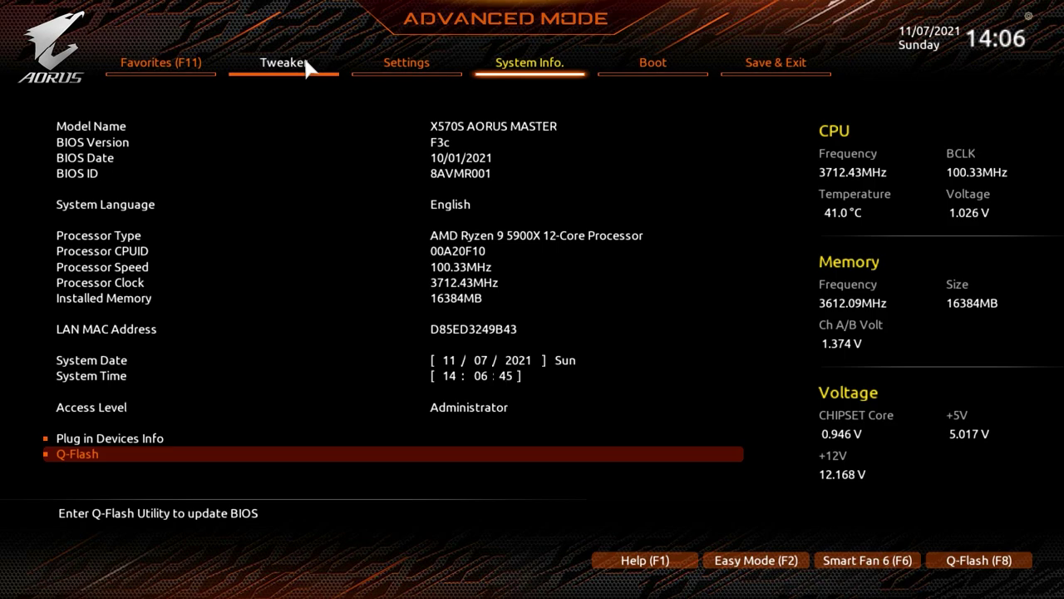
Review the Boot settings, from the boot option priorities through Fast Boot and CSM Support to the password entries.
{"action": "key", "text": "Right"}
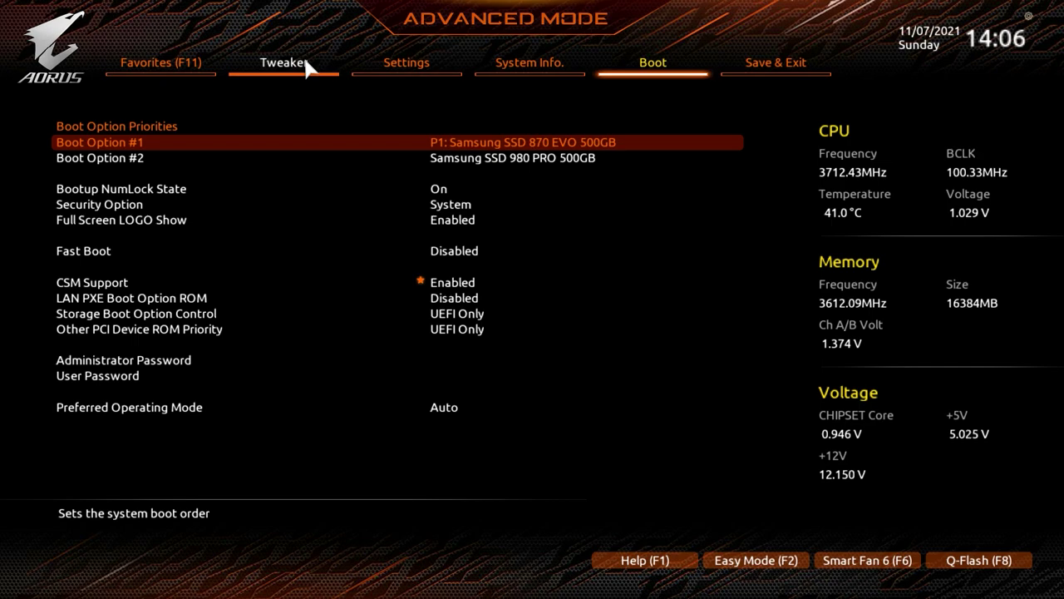
{"action": "key", "text": "Down"}
{"action": "key", "text": "Down"}
{"action": "key", "text": "Down"}
{"action": "key", "text": "Down"}
{"action": "key", "text": "Down"}
{"action": "key", "text": "Down"}
{"action": "key", "text": "Down"}
{"action": "key", "text": "Down"}
{"action": "key", "text": "Down"}
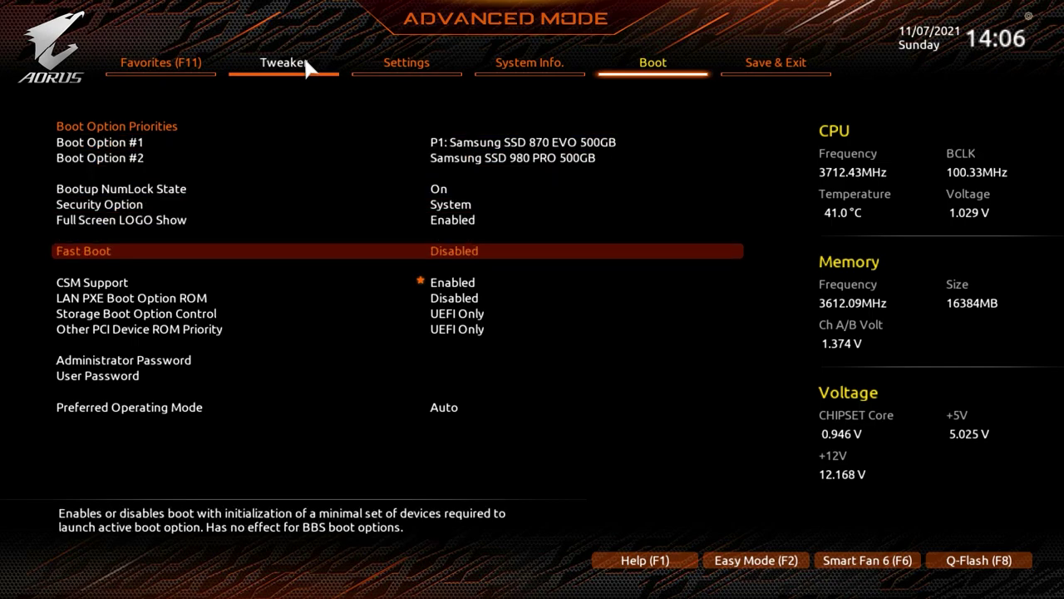
{"action": "key", "text": "Down"}
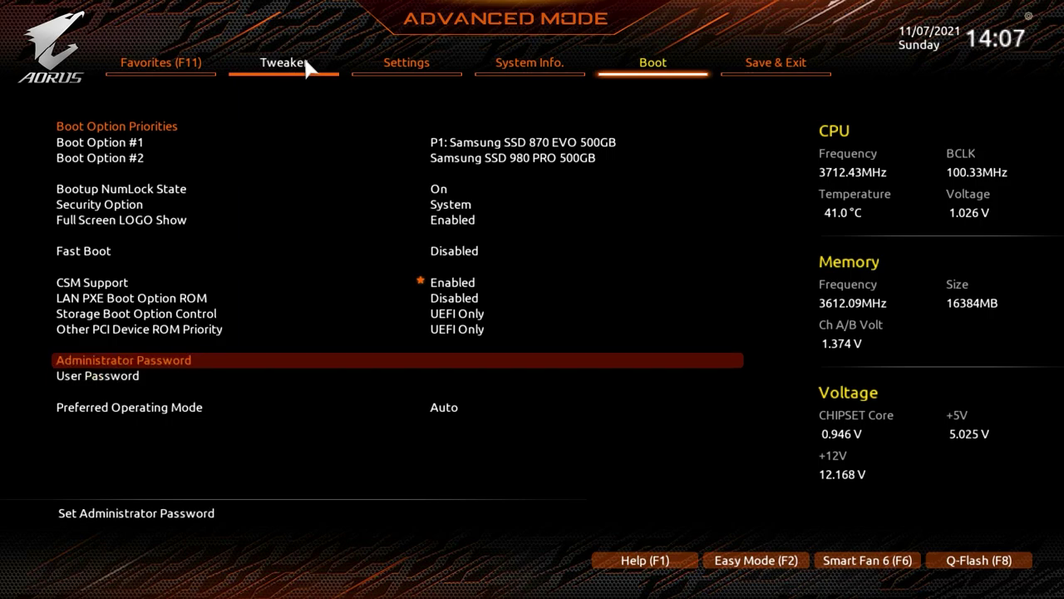
{"action": "key", "text": "Up"}
{"action": "key", "text": "Up"}
Check the list of modified settings under Save & Exit Setup and decline to save and reset.
{"action": "key", "text": "Right"}
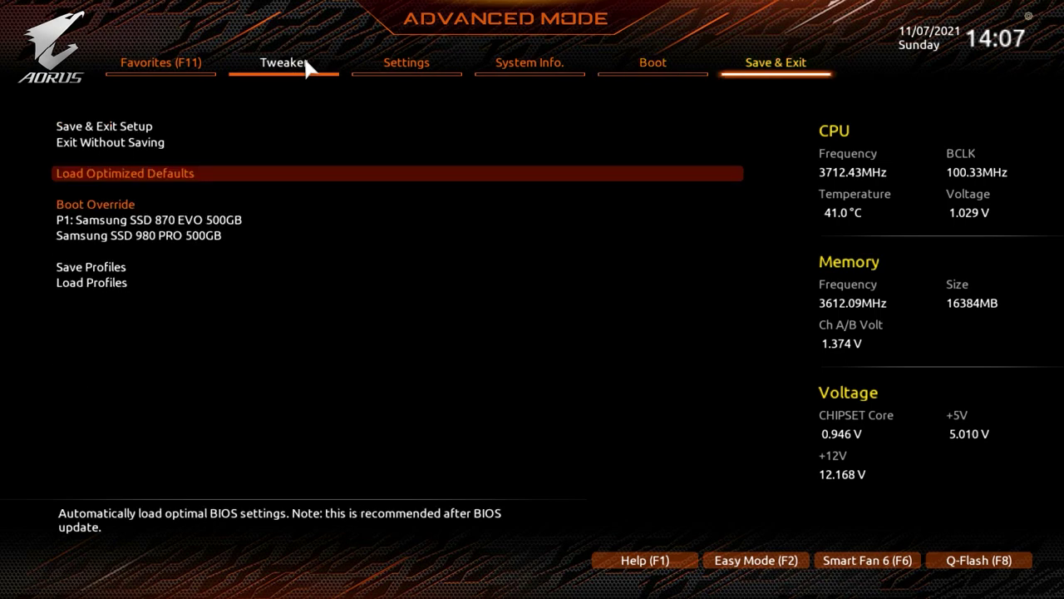
{"action": "key", "text": "Up"}
{"action": "key", "text": "Up"}
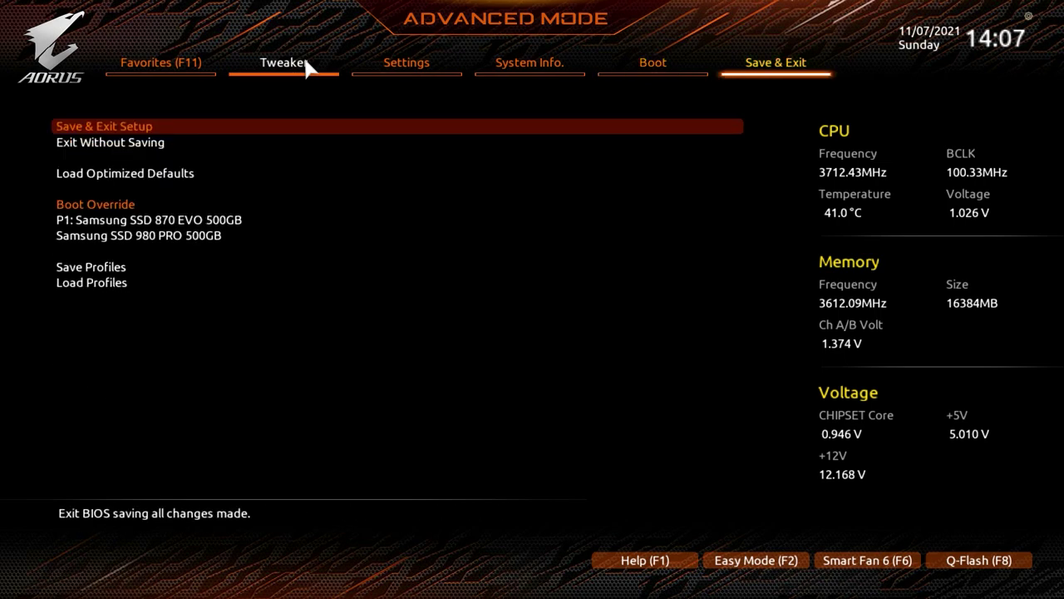
{"action": "key", "text": "Return"}
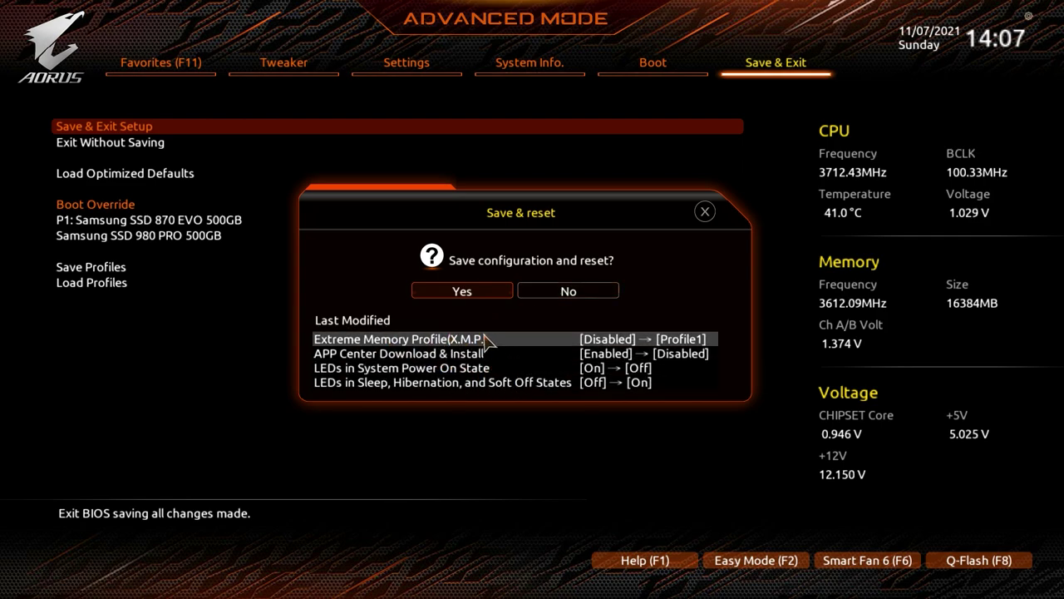
{"action": "left_click", "coordinate": [534, 289]}
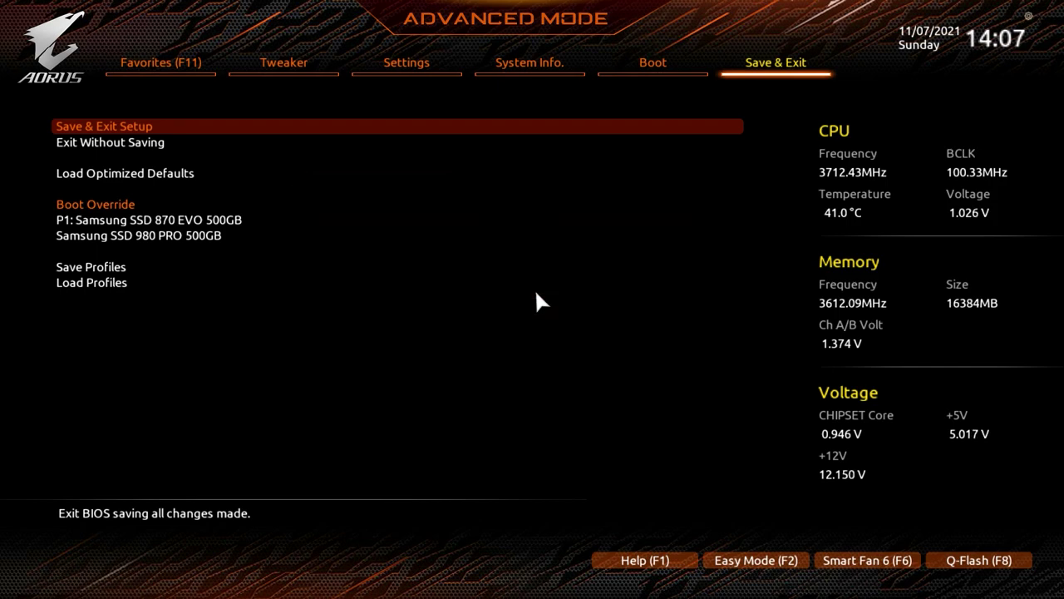
Review Load Optimized Defaults, Boot Override and Save Profiles on the Save & Exit page, and return to Easy Mode.
{"action": "key", "text": "Down"}
{"action": "key", "text": "Down"}
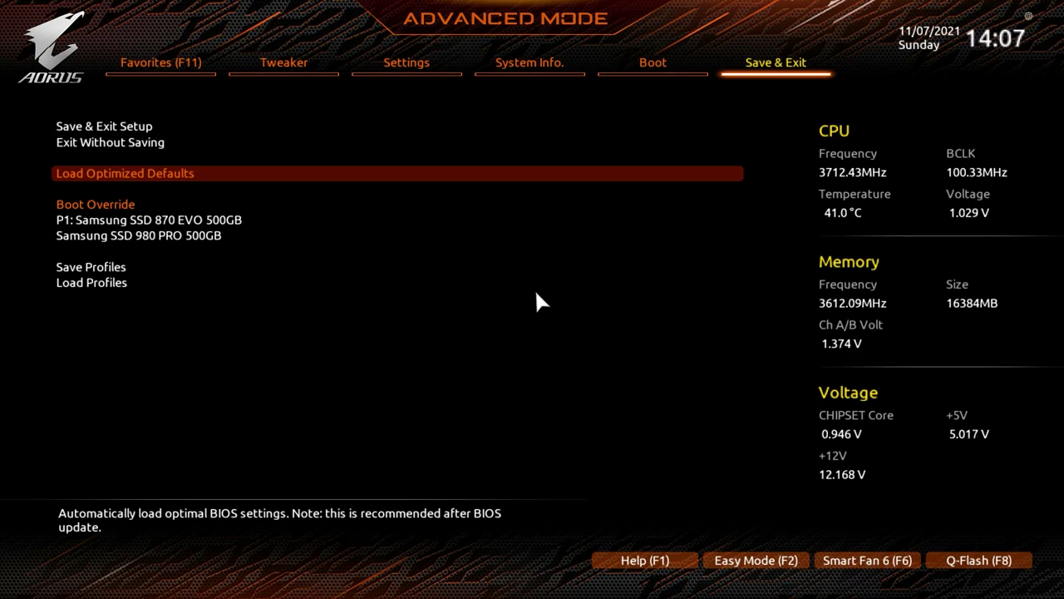
{"action": "key", "text": "Down"}
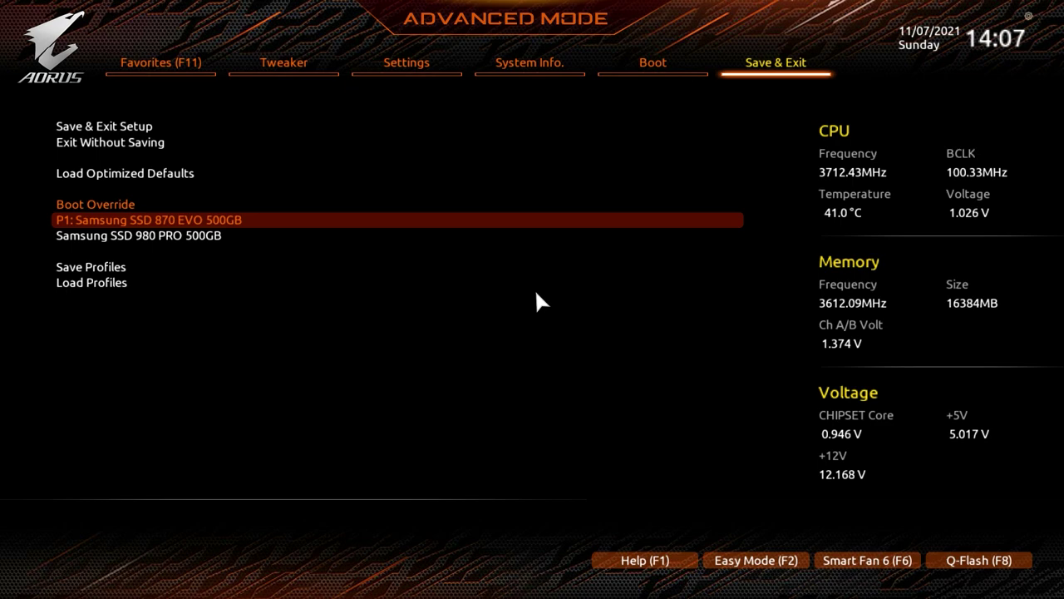
{"action": "key", "text": "Down"}
{"action": "key", "text": "Down"}
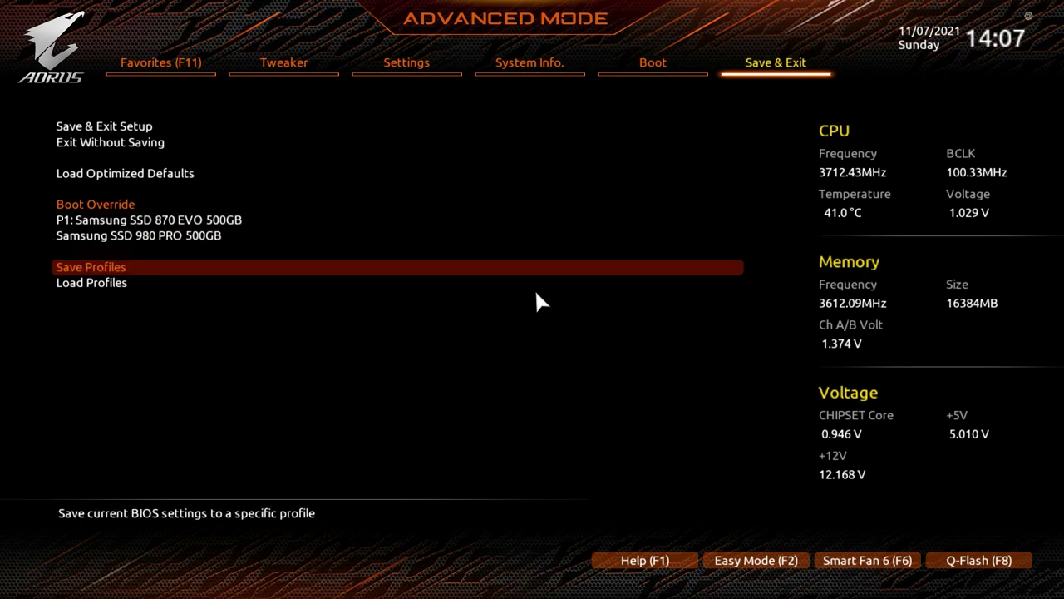
{"action": "key", "text": "F2"}
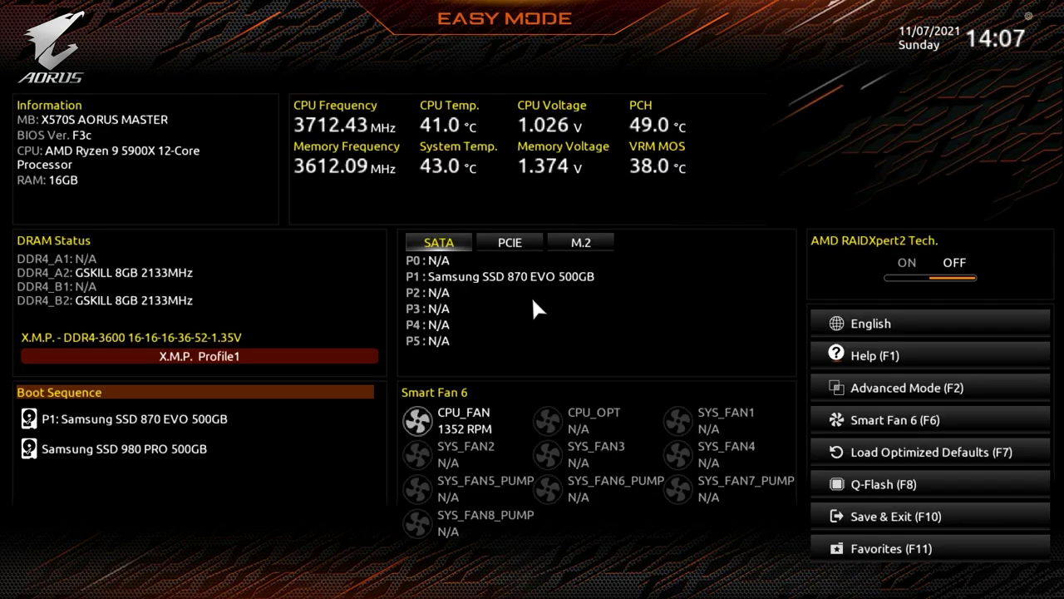